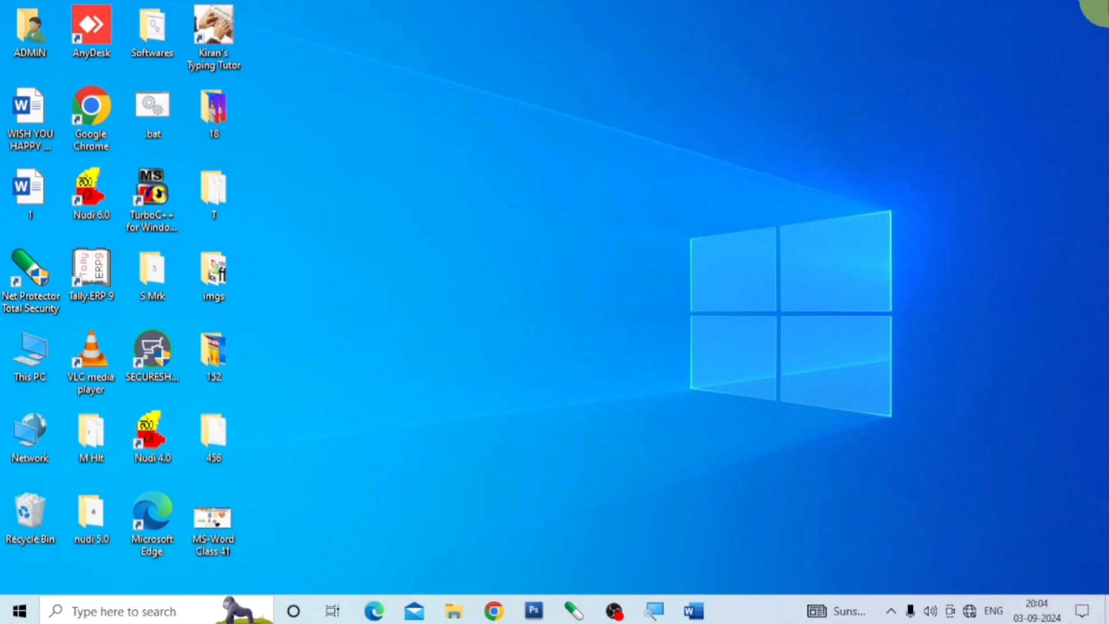
Open Word with a blank document and look through the shape gallery from the recently used shapes to the callouts.
{"action": "left_click", "coordinate": [695, 611]}
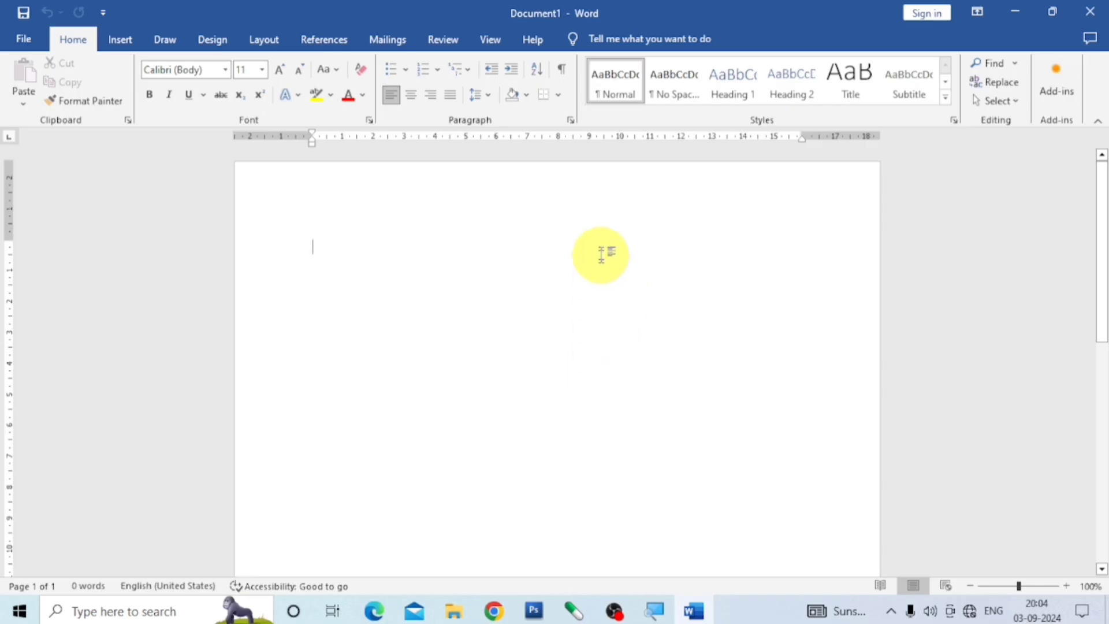
{"action": "left_click", "coordinate": [121, 40]}
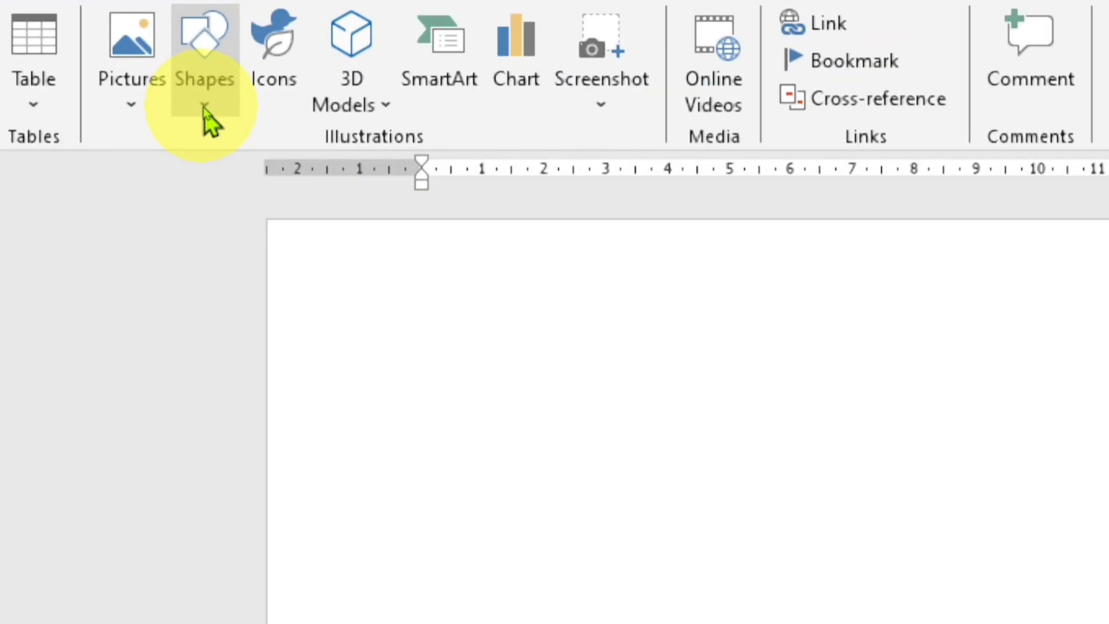
{"action": "left_click", "coordinate": [206, 107]}
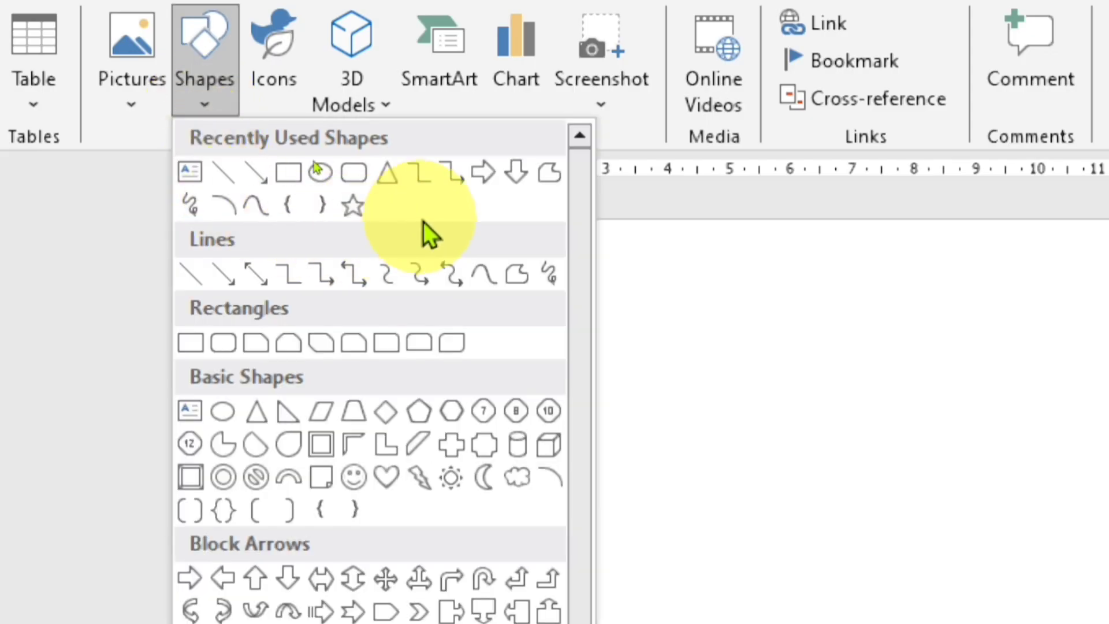
{"action": "scroll", "coordinate": [455, 324], "scroll_direction": "down", "scroll_amount": 1}
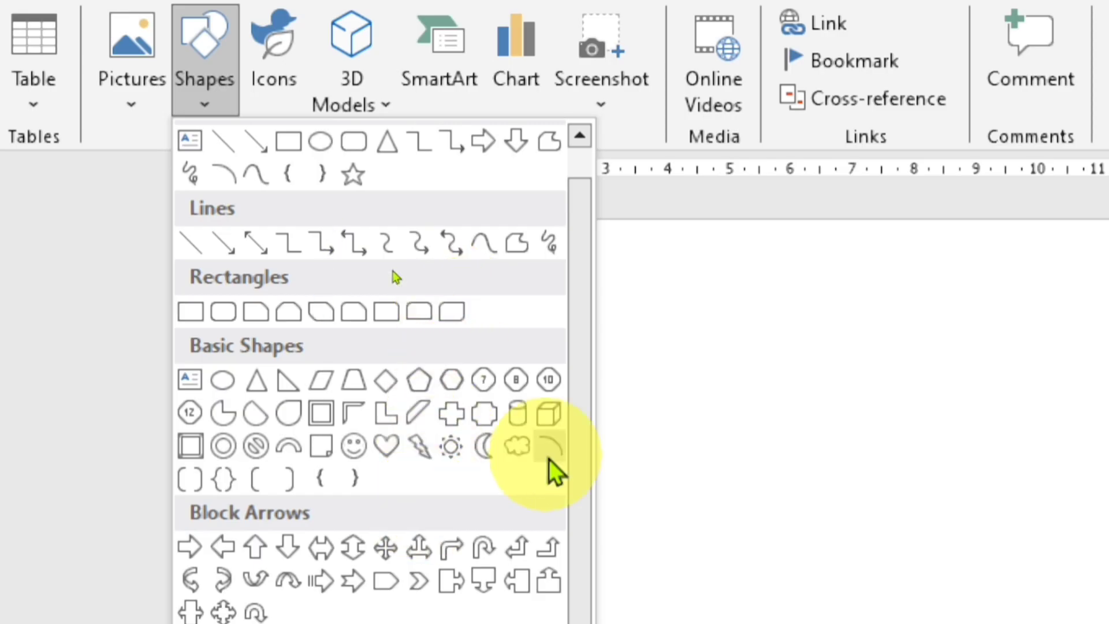
{"action": "scroll", "coordinate": [347, 214], "scroll_direction": "up", "scroll_amount": 1}
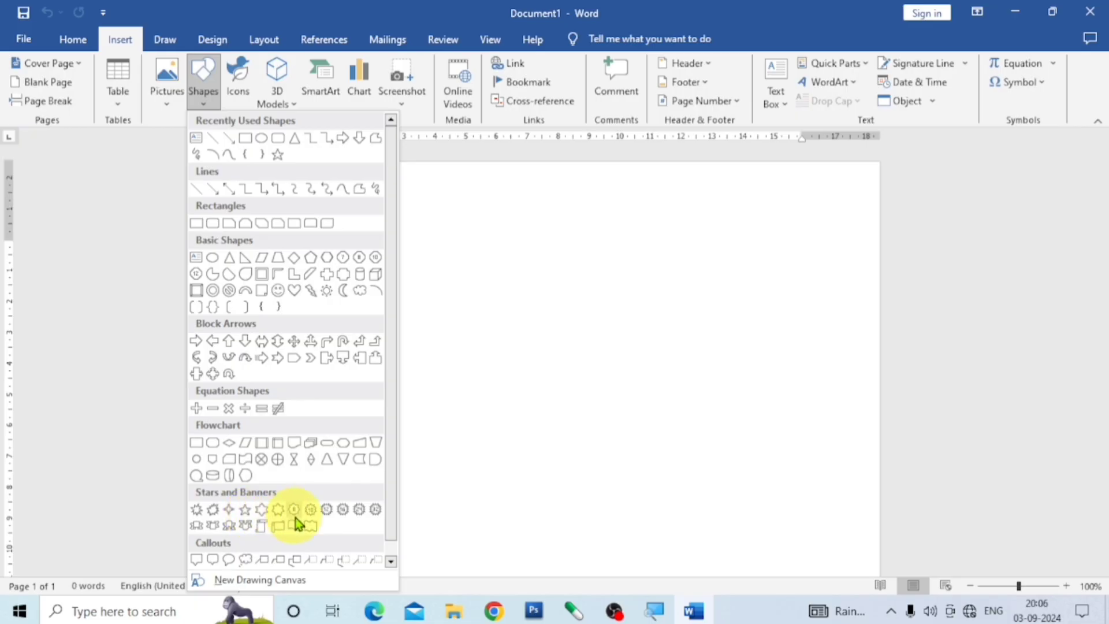
{"action": "scroll", "coordinate": [293, 516], "scroll_direction": "down", "scroll_amount": 1}
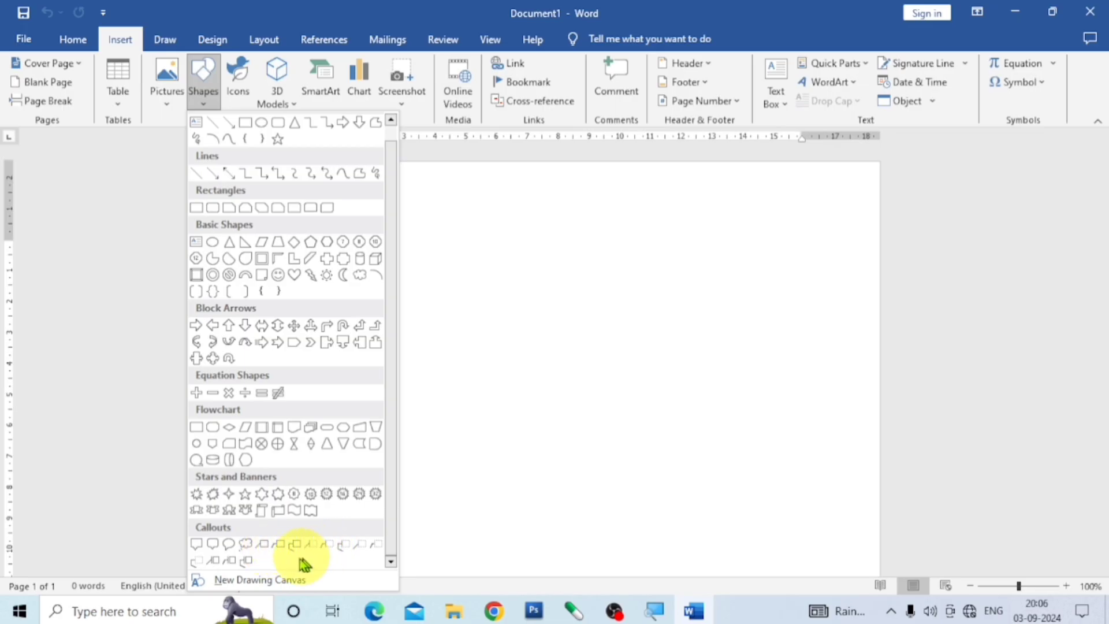
{"action": "left_click", "coordinate": [501, 348]}
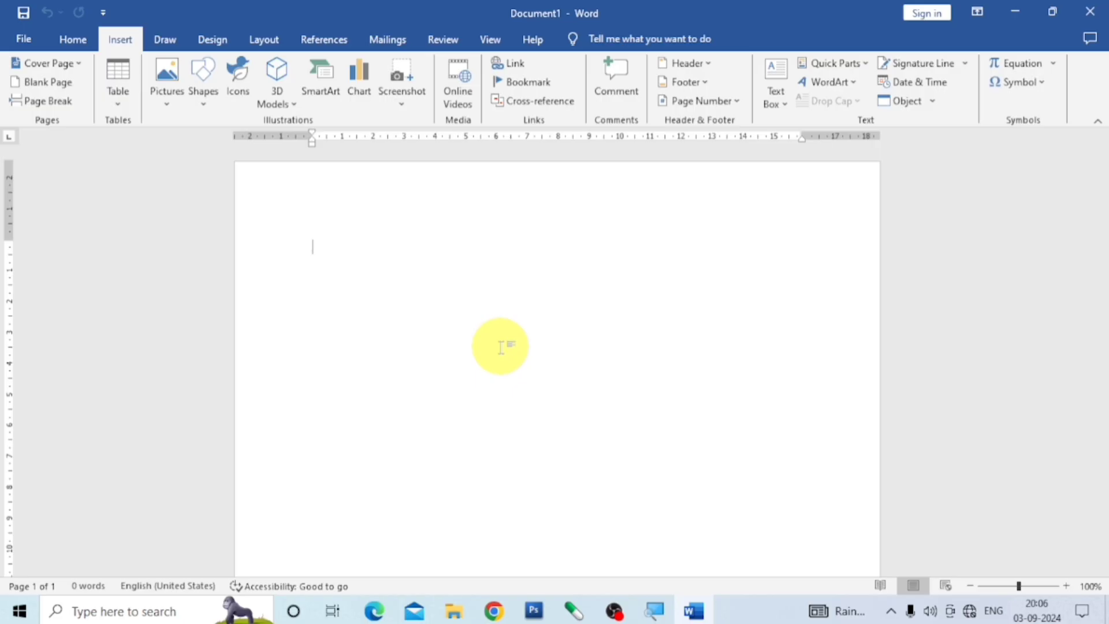
Draw a rectangle about 3.9 cm high and 5.7 cm wide near the page's upper-left corner.
{"action": "left_click", "coordinate": [204, 109]}
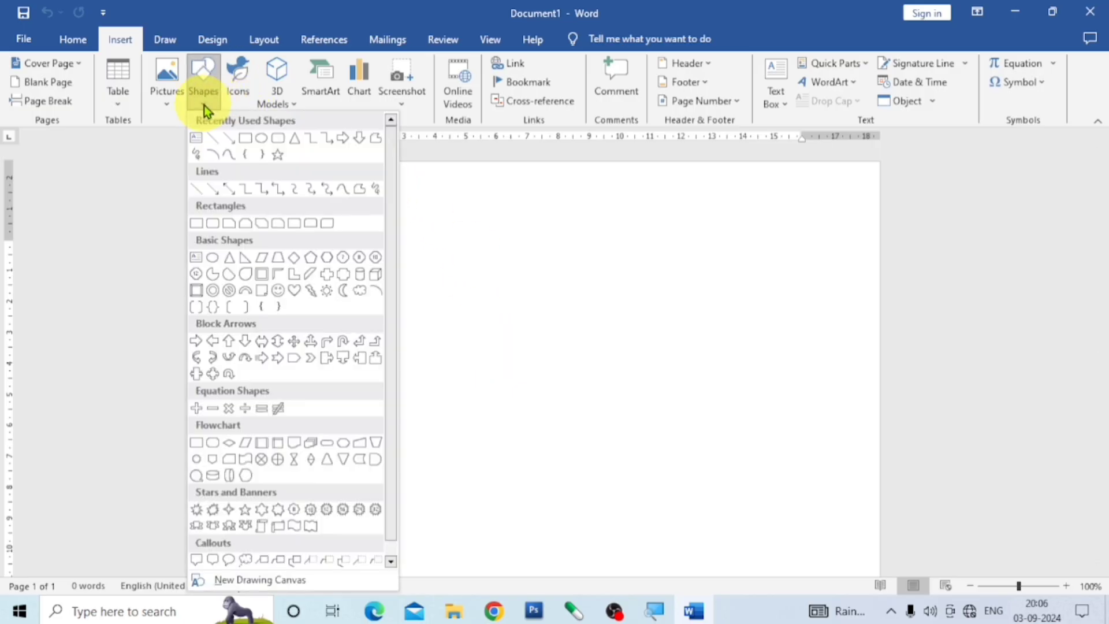
{"action": "left_click", "coordinate": [244, 143]}
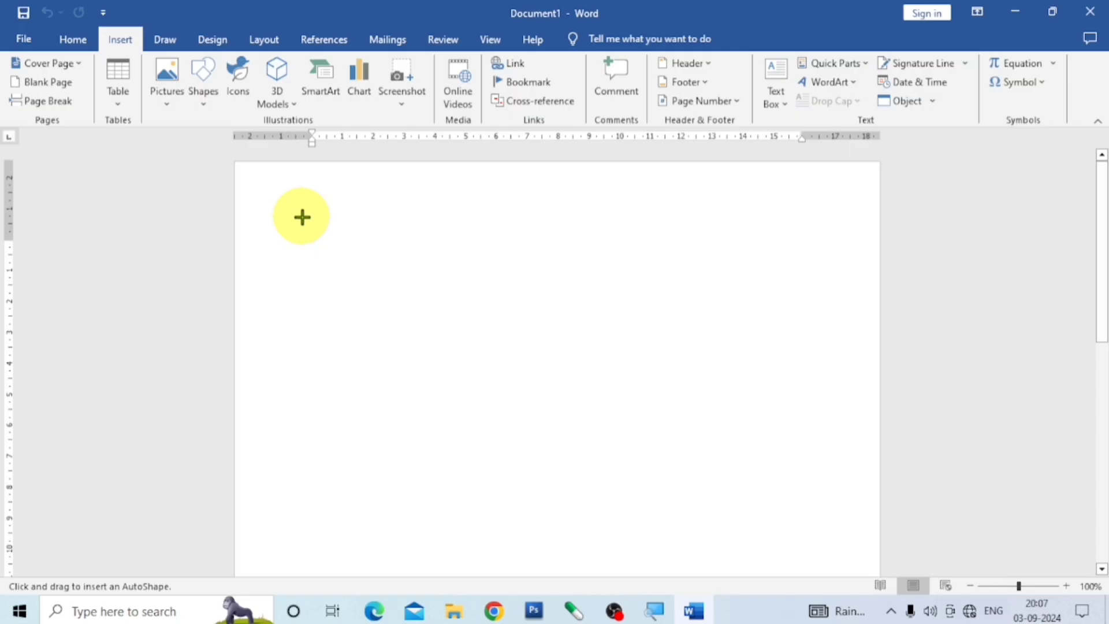
{"action": "left_click_drag", "start_coordinate": [302, 218], "coordinate": [479, 339]}
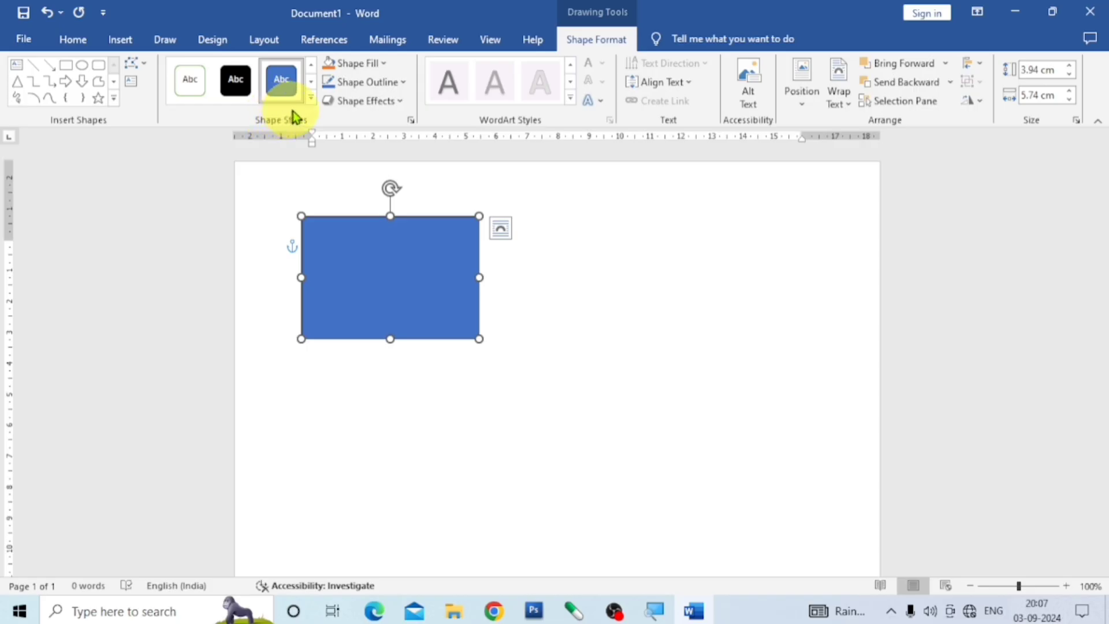
{"action": "left_click", "coordinate": [314, 99]}
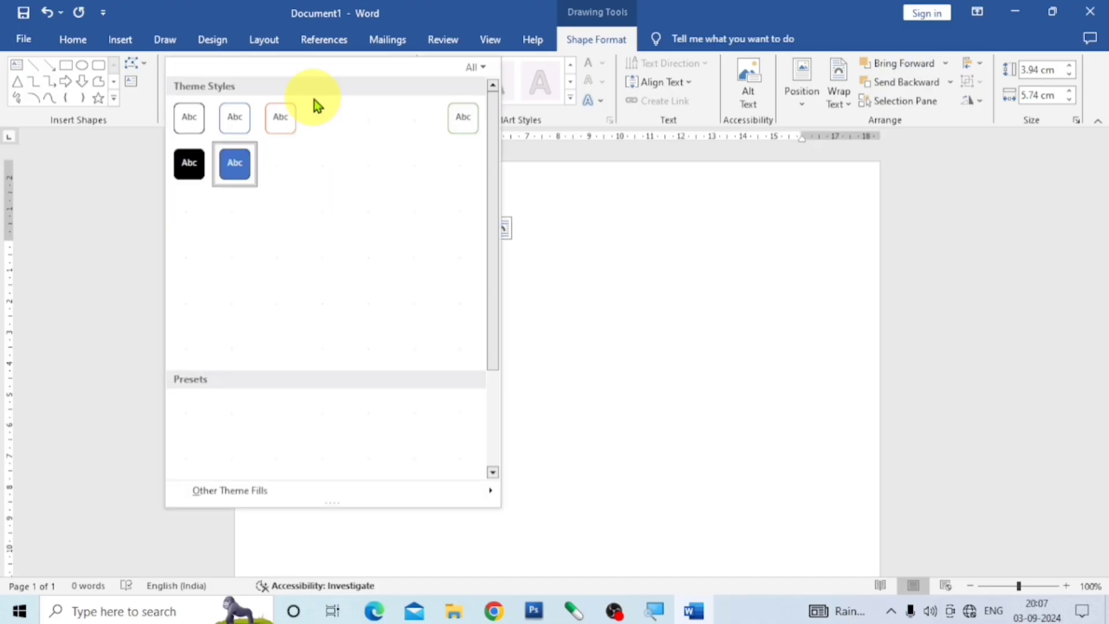
{"action": "left_click", "coordinate": [568, 275]}
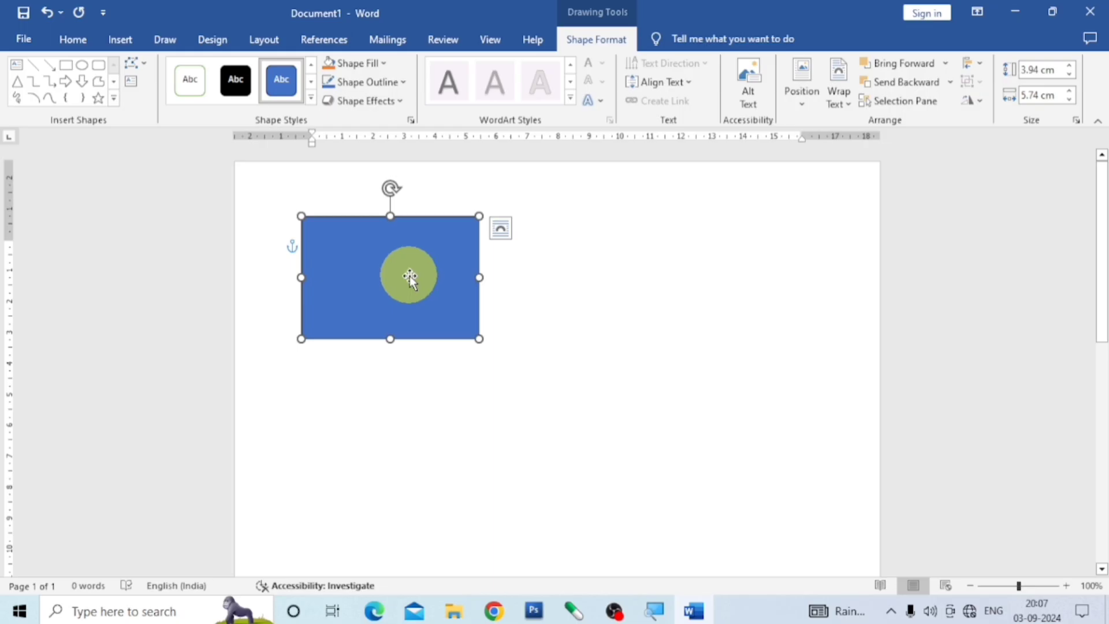
Move the rectangle to the right side of the page and try the gold outline and glossy green theme styles on it.
{"action": "left_click_drag", "start_coordinate": [410, 275], "coordinate": [709, 291]}
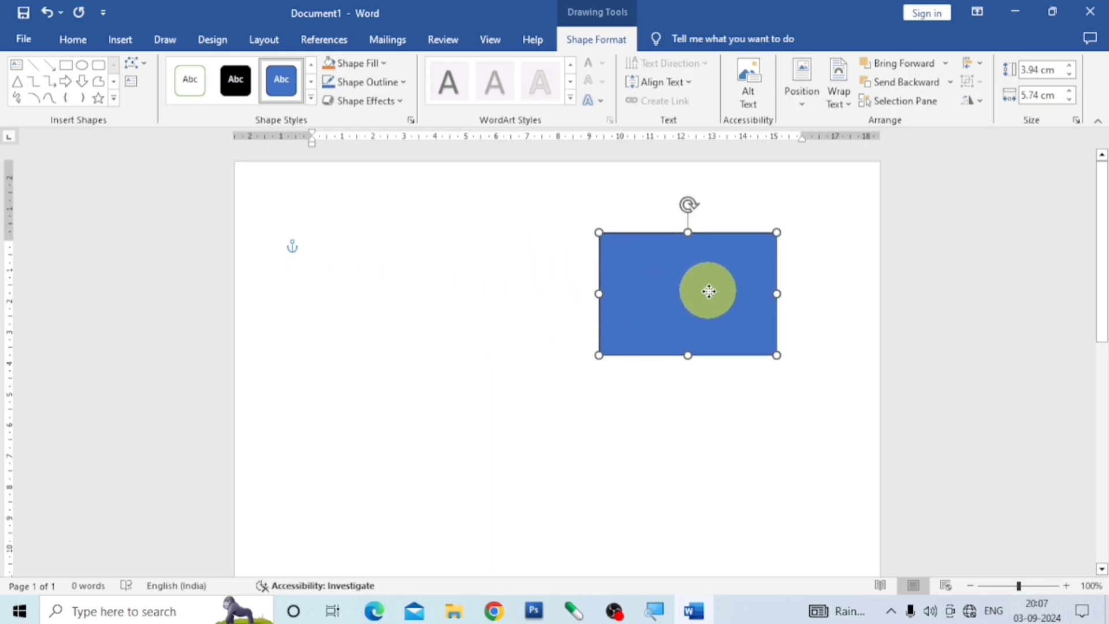
{"action": "left_click", "coordinate": [311, 99]}
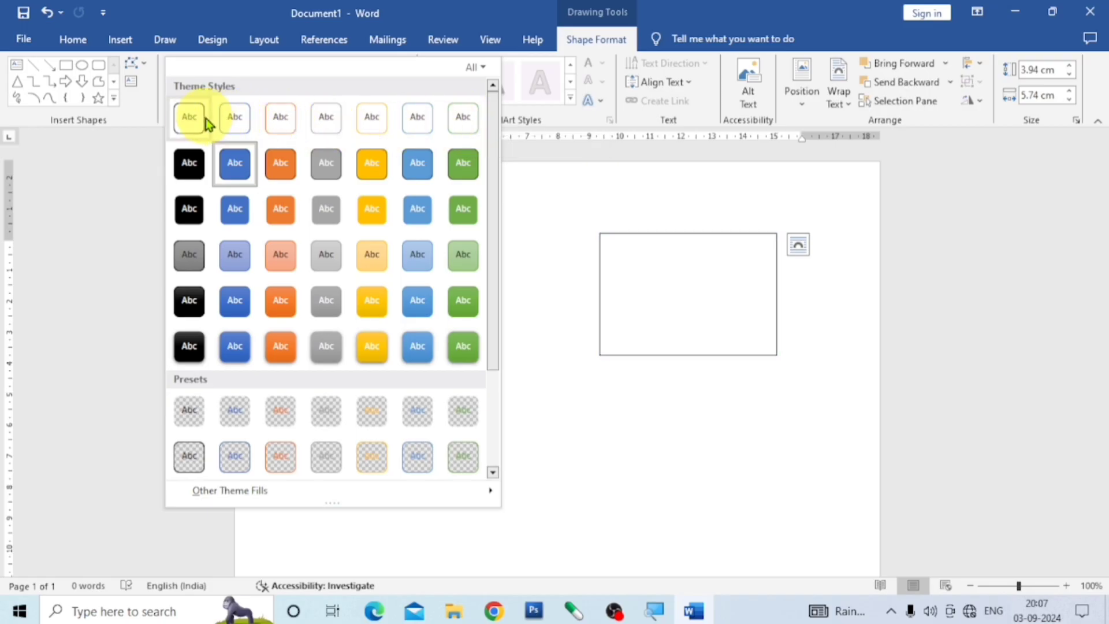
{"action": "left_click", "coordinate": [365, 123]}
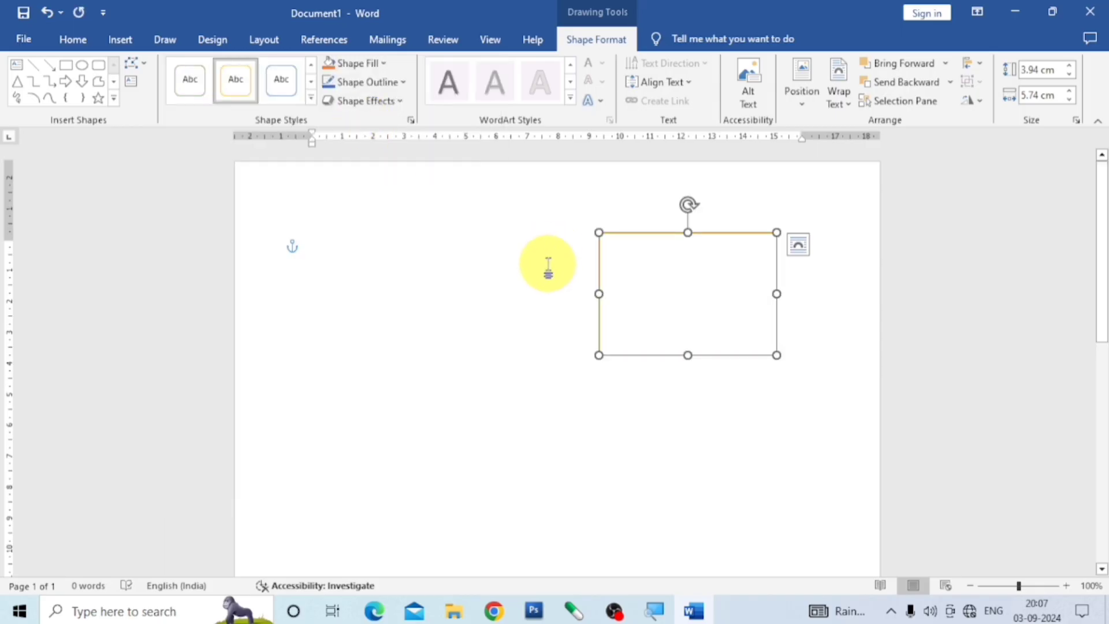
{"action": "left_click", "coordinate": [310, 99]}
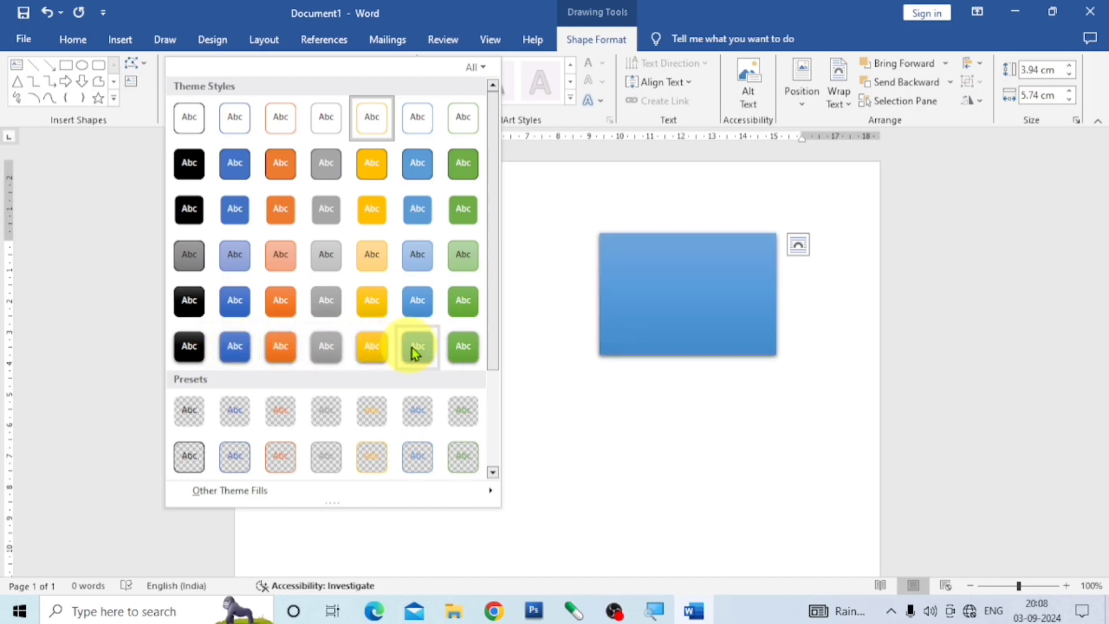
{"action": "left_click", "coordinate": [458, 349]}
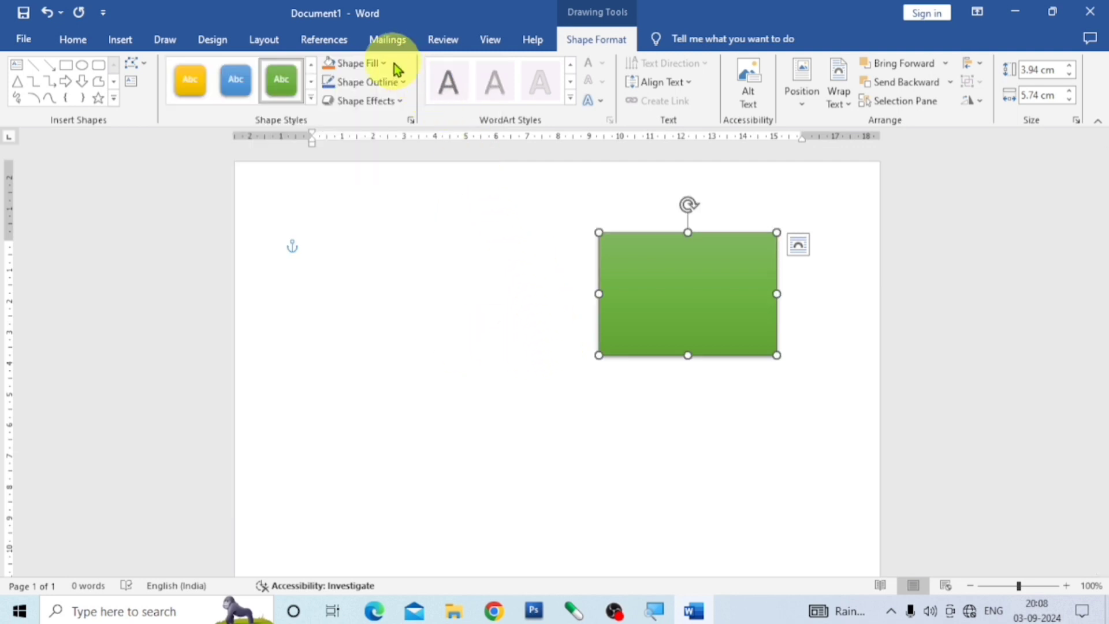
Apply the white theme style with an orange outline to the rectangle and move it to the page's upper-left area.
{"action": "left_click", "coordinate": [311, 97]}
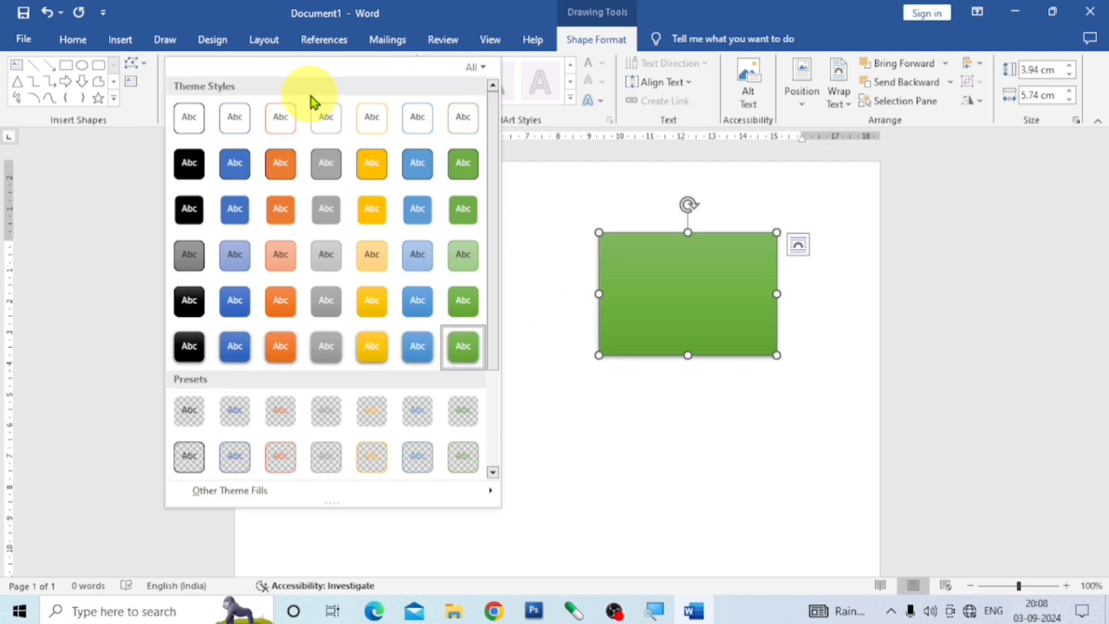
{"action": "left_click", "coordinate": [279, 118]}
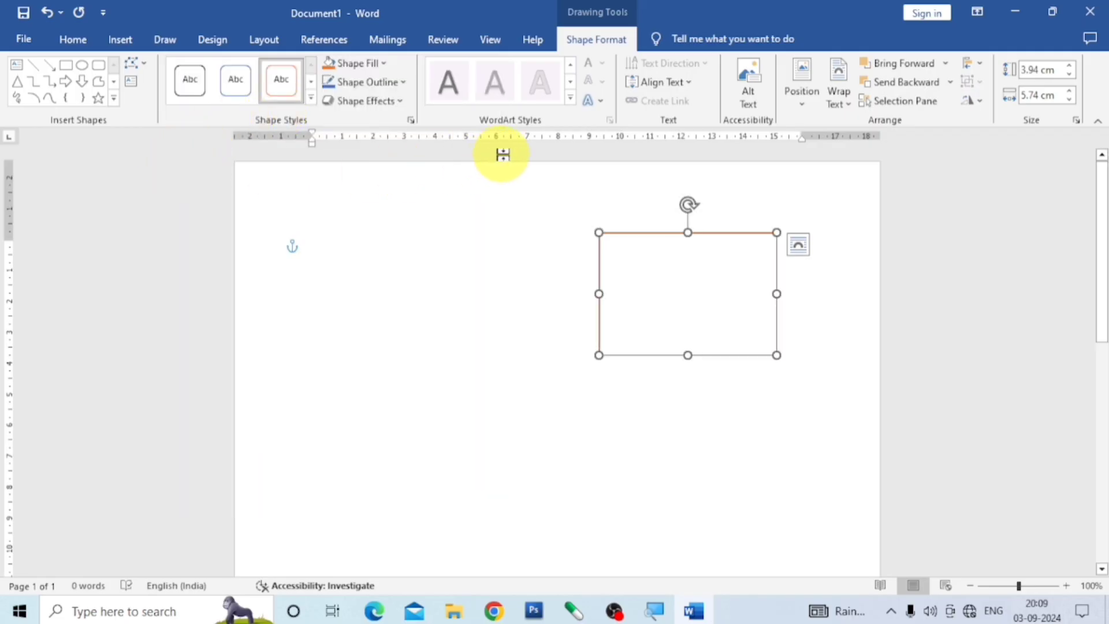
{"action": "left_click_drag", "start_coordinate": [747, 245], "coordinate": [454, 231]}
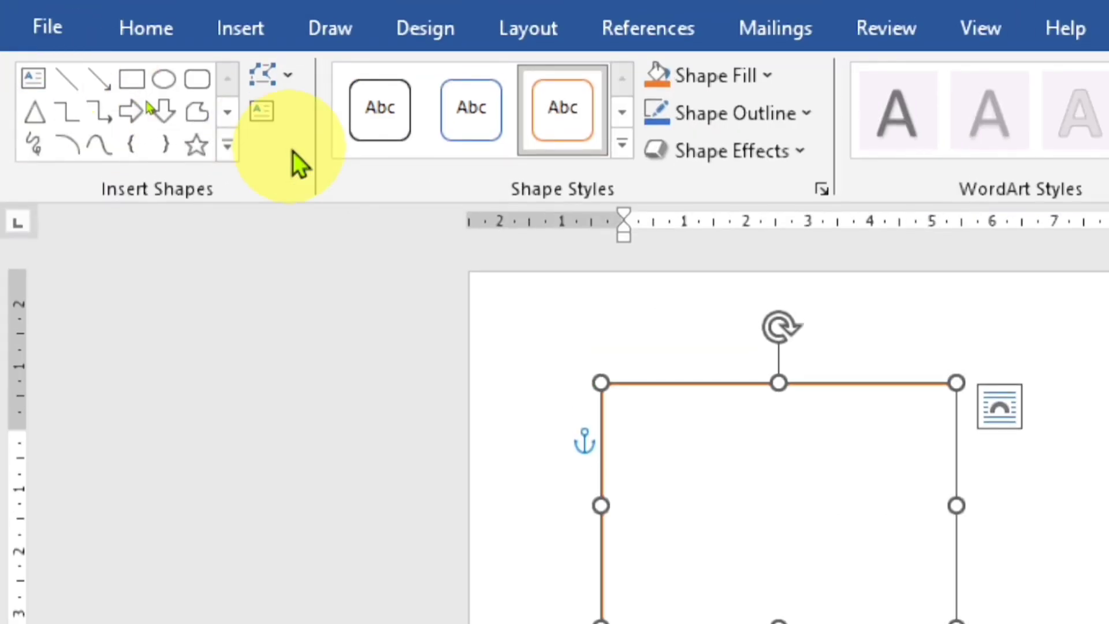
Draw an oval about 4.3 cm high and 3.5 cm wide just right of the rectangle and deselect it.
{"action": "left_click", "coordinate": [228, 152]}
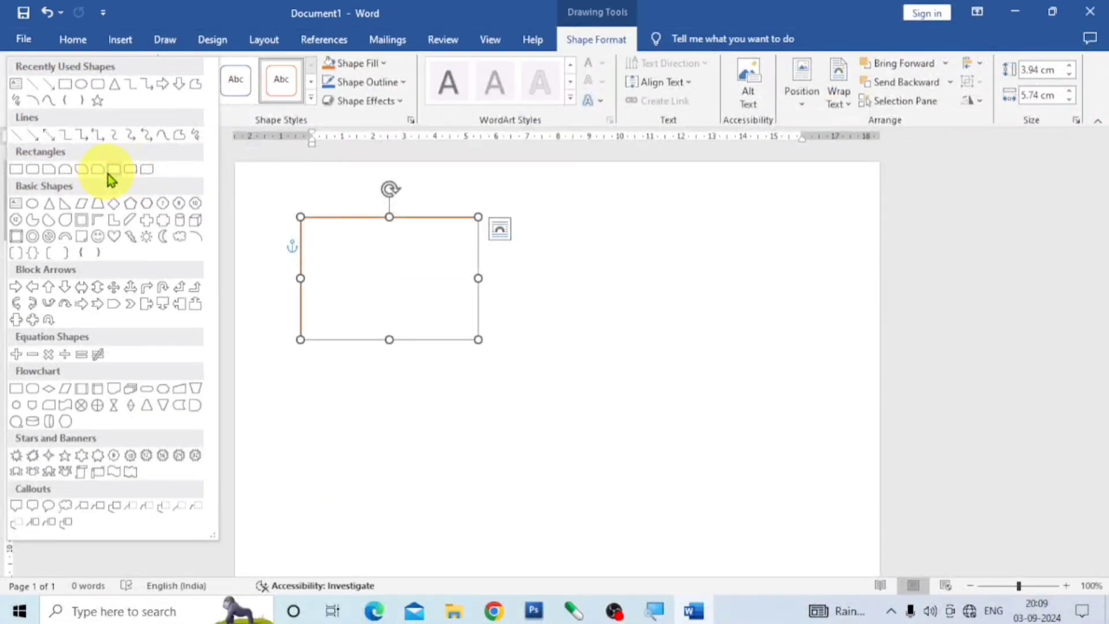
{"action": "left_click", "coordinate": [81, 86]}
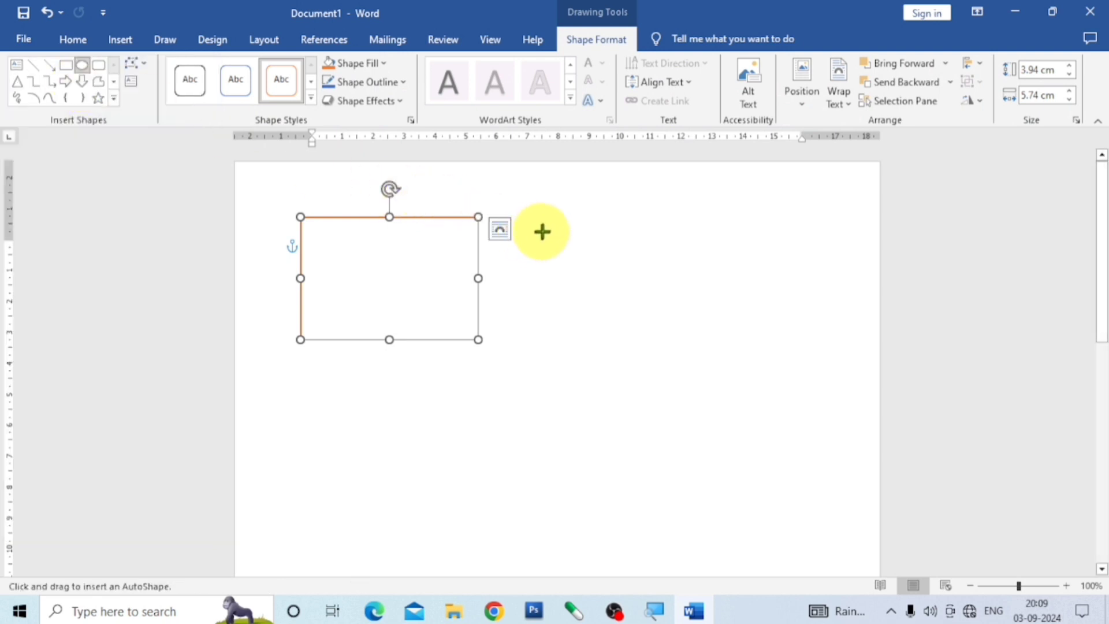
{"action": "mouse_move", "coordinate": [532, 218]}
{"action": "left_mouse_down"}
{"action": "mouse_move", "coordinate": [532, 245]}
{"action": "mouse_move", "coordinate": [587, 317]}
{"action": "mouse_move", "coordinate": [639, 351]}
{"action": "mouse_move", "coordinate": [609, 307]}
{"action": "left_mouse_up"}
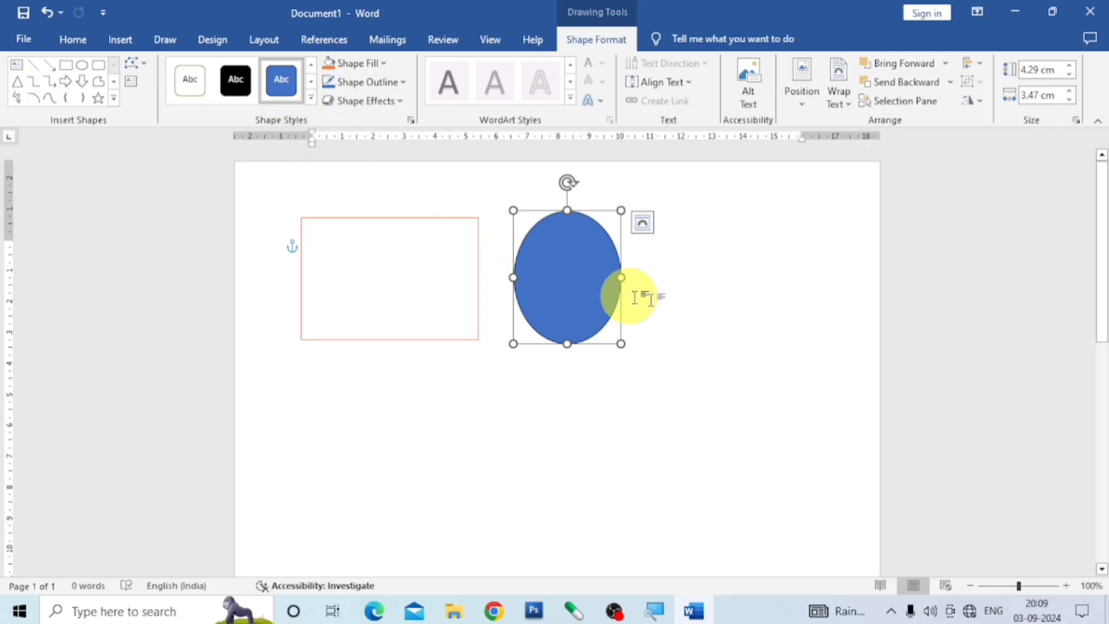
{"action": "left_click", "coordinate": [707, 295]}
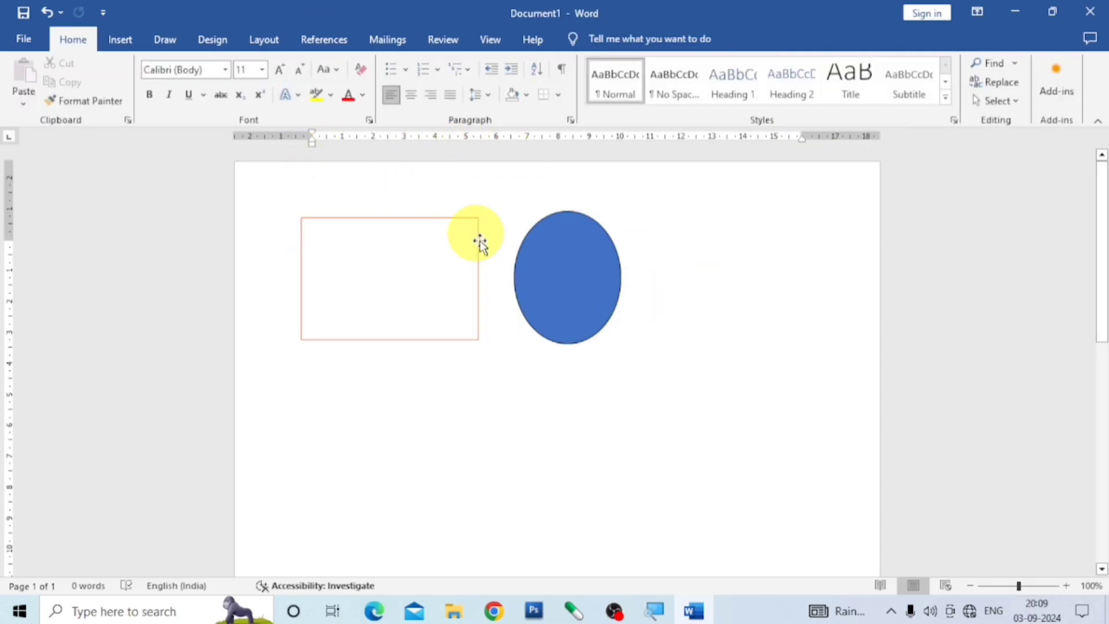
{"action": "left_click", "coordinate": [563, 280]}
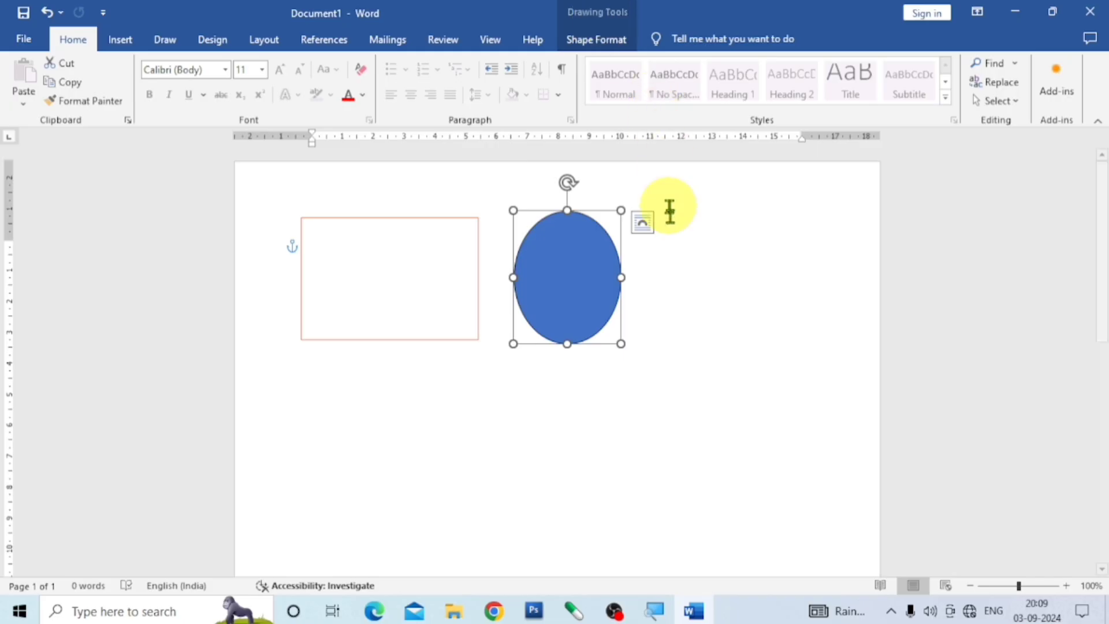
{"action": "left_click", "coordinate": [687, 265]}
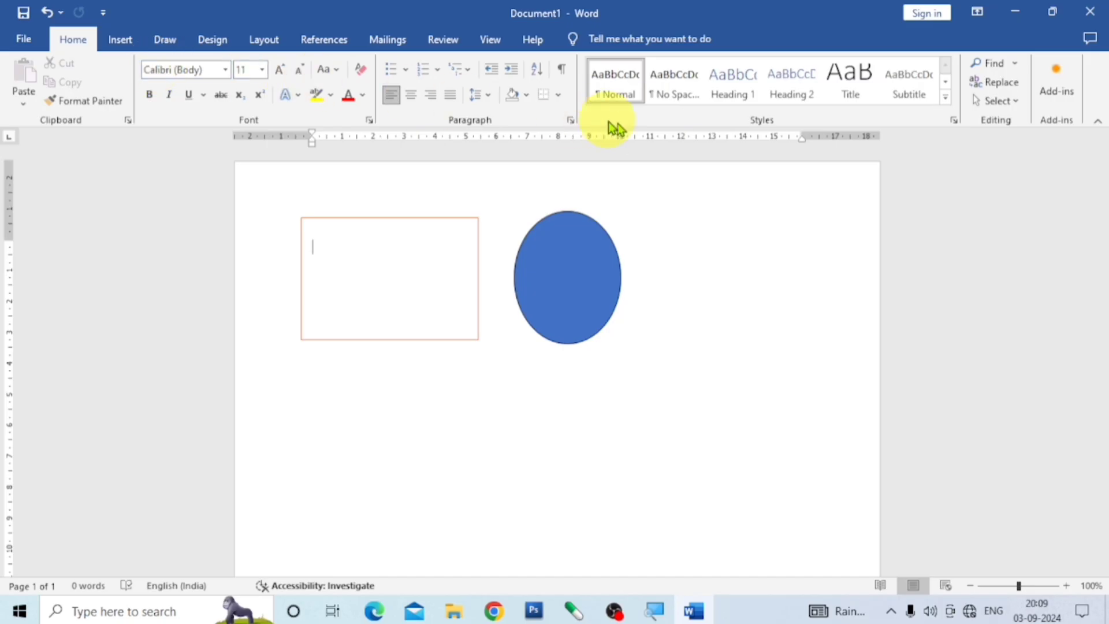
Draw a smiley face about 3.8 cm high and 4.4 cm wide right of the oval and apply a solid gold theme style.
{"action": "left_click", "coordinate": [577, 266]}
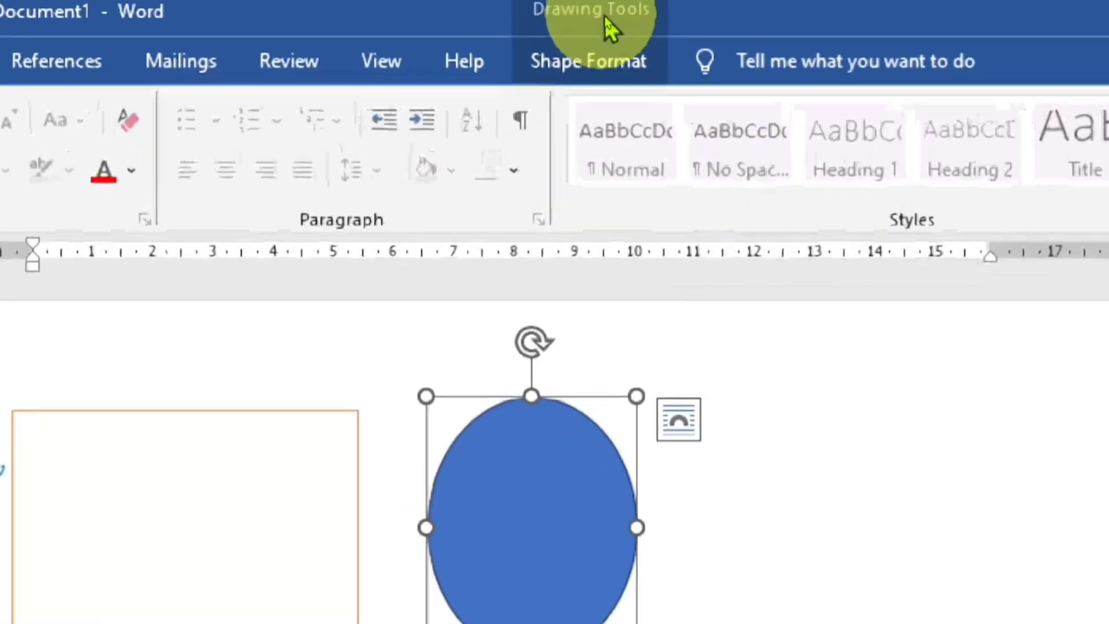
{"action": "left_click", "coordinate": [605, 23]}
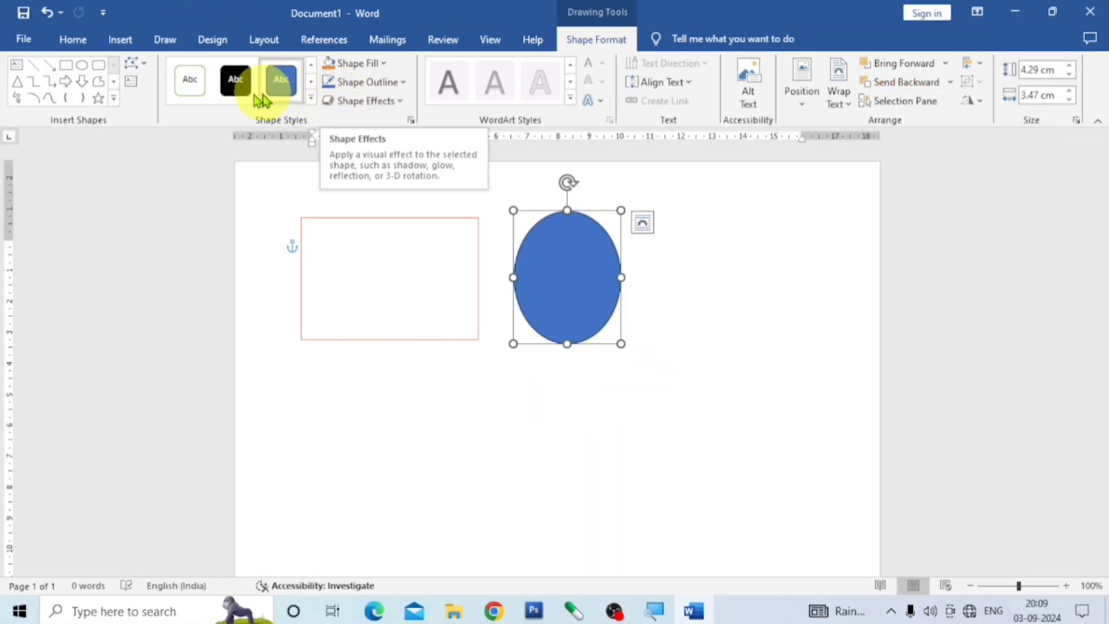
{"action": "left_click", "coordinate": [113, 102]}
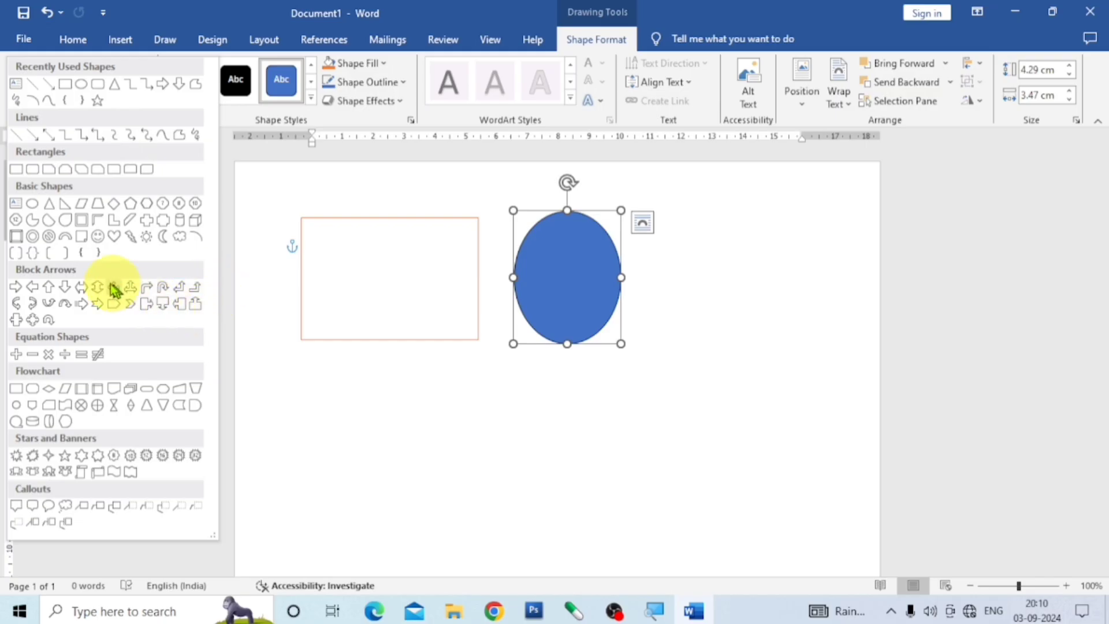
{"action": "left_click", "coordinate": [97, 238]}
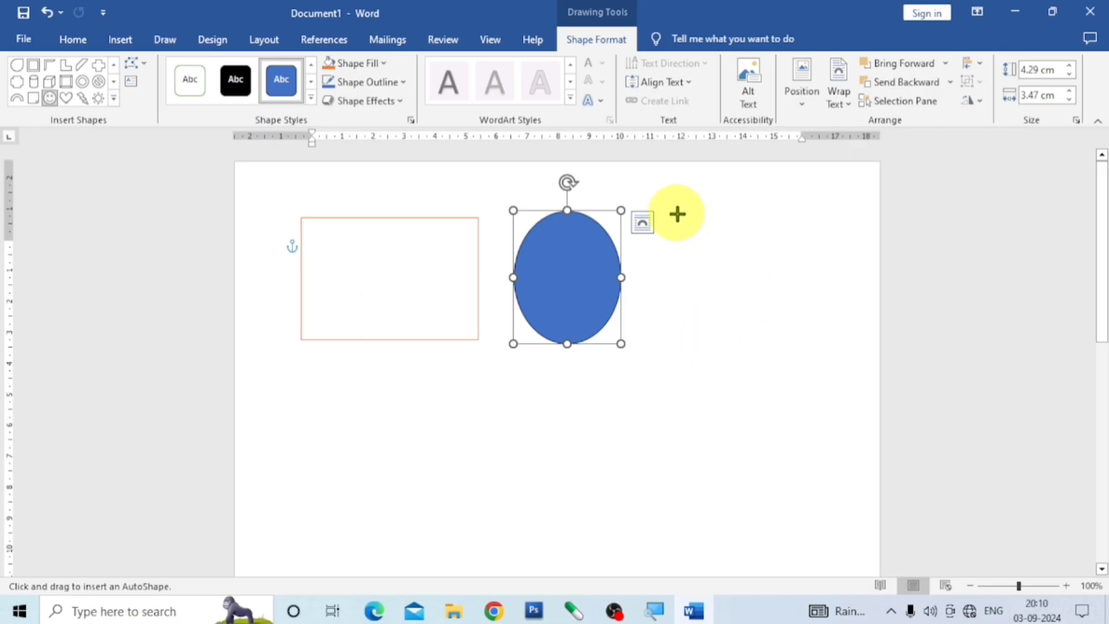
{"action": "left_click_drag", "start_coordinate": [674, 210], "coordinate": [811, 329]}
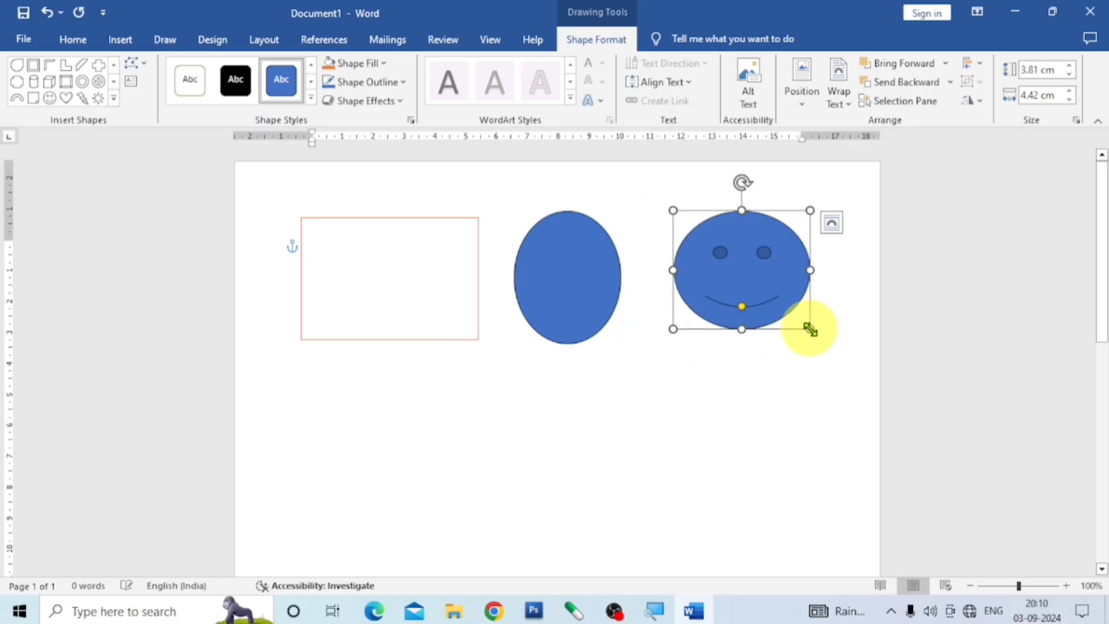
{"action": "left_click", "coordinate": [311, 97]}
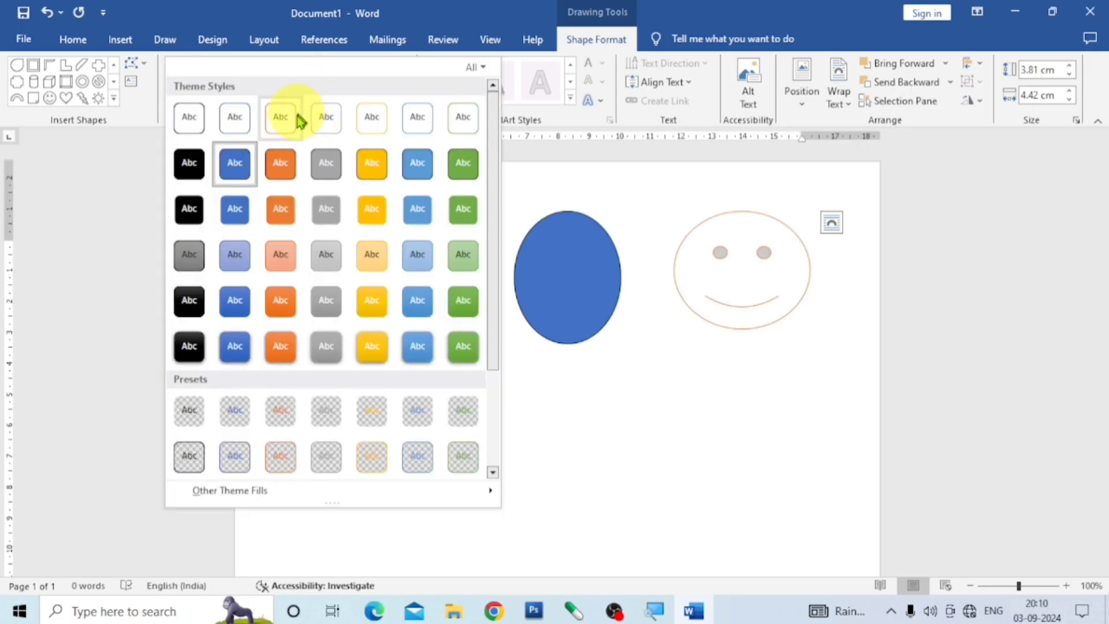
{"action": "left_click", "coordinate": [372, 223]}
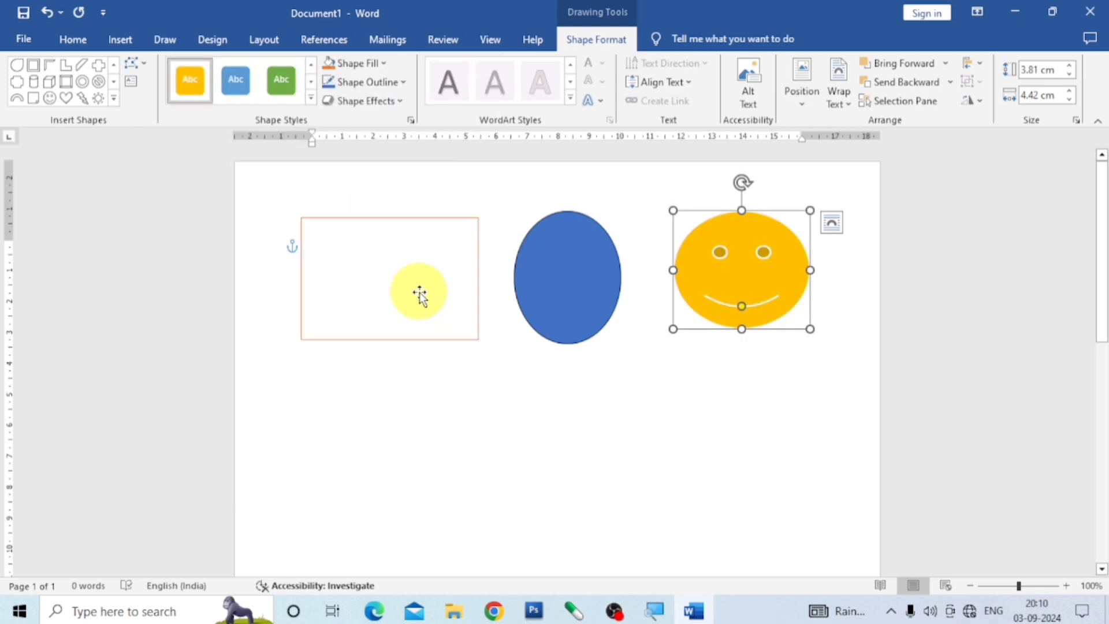
Draw a heart about 4.8 cm high and 5 cm wide below the rectangle and apply the glossy orange shadowed theme style.
{"action": "left_click", "coordinate": [115, 100]}
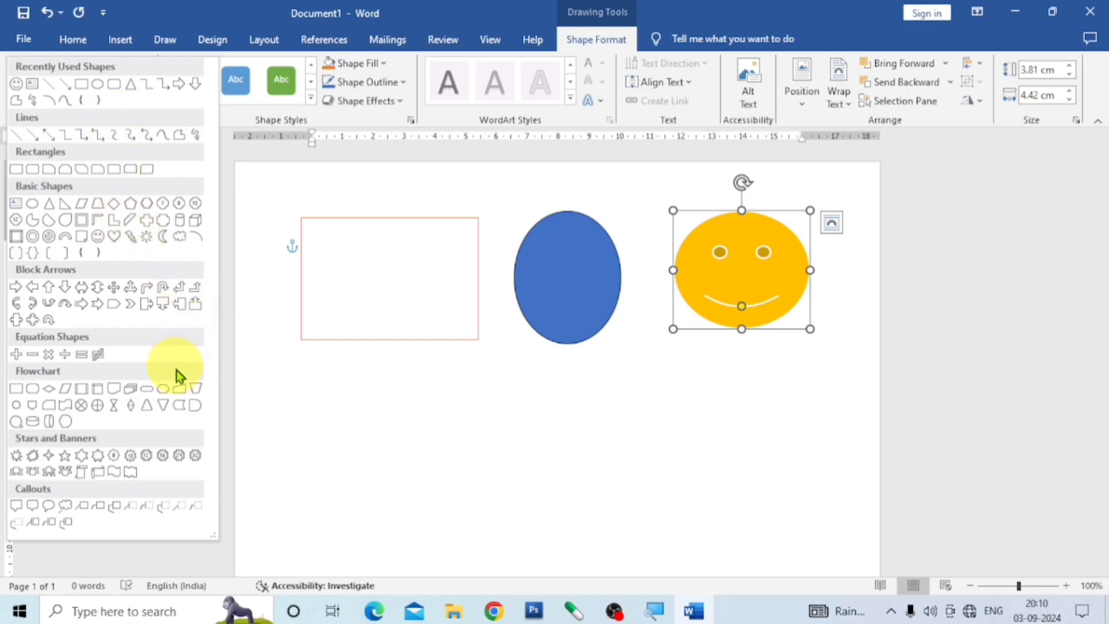
{"action": "left_click", "coordinate": [114, 237]}
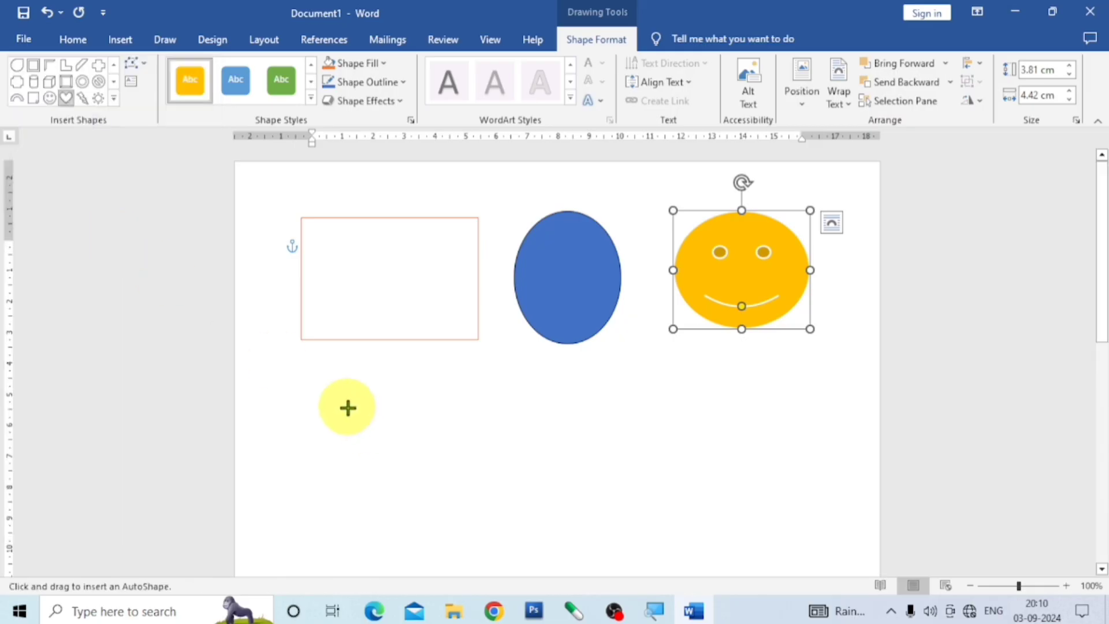
{"action": "mouse_move", "coordinate": [334, 416]}
{"action": "left_mouse_down"}
{"action": "mouse_move", "coordinate": [401, 485]}
{"action": "mouse_move", "coordinate": [467, 516]}
{"action": "left_mouse_up"}
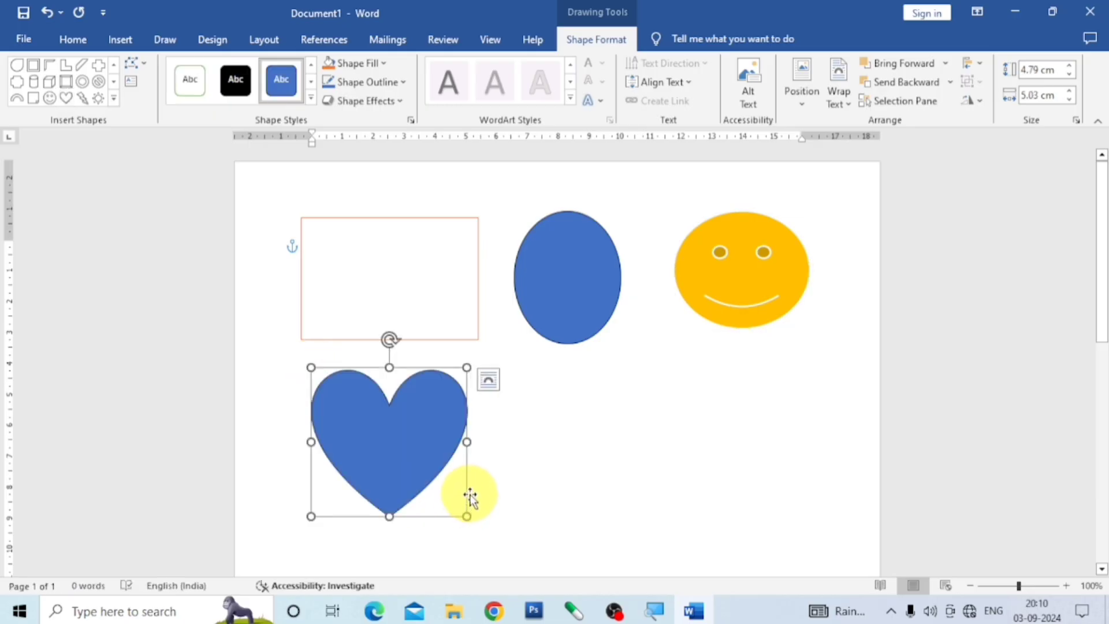
{"action": "left_click", "coordinate": [309, 98]}
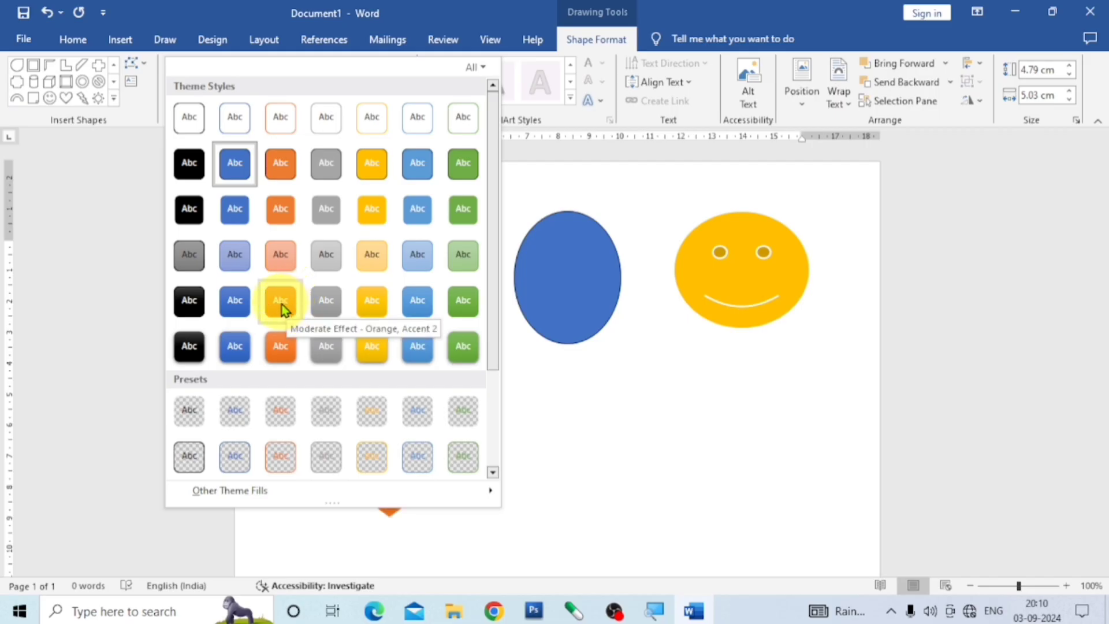
{"action": "left_click", "coordinate": [280, 347]}
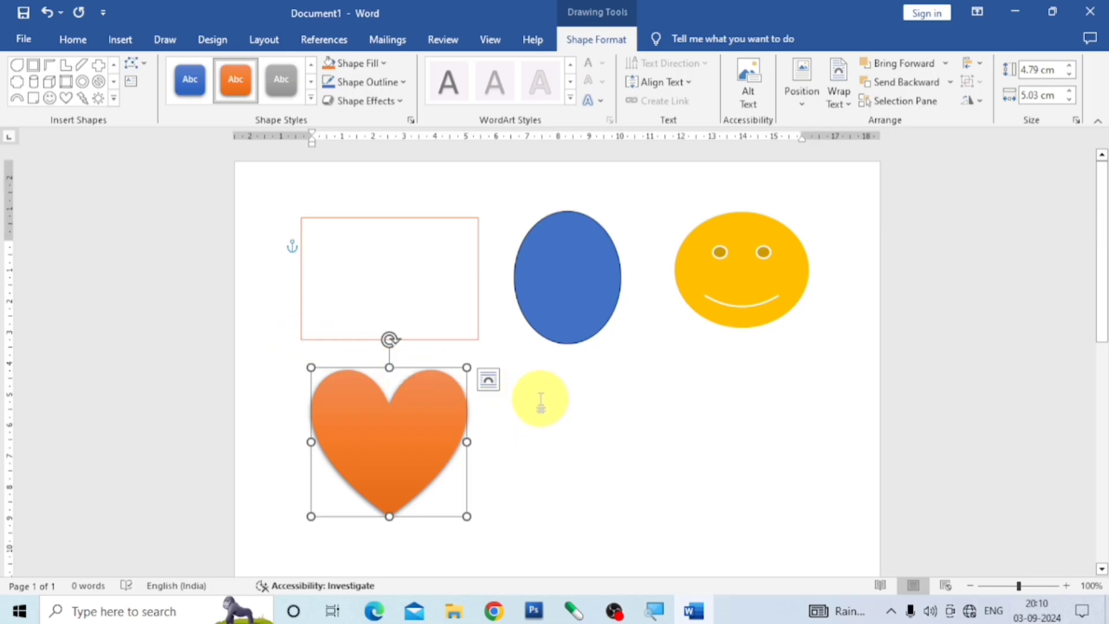
Draw a right block arrow about 1.9 cm high and 5.2 cm wide beside the heart and apply the Moderate Effect green theme style.
{"action": "left_click", "coordinate": [114, 100]}
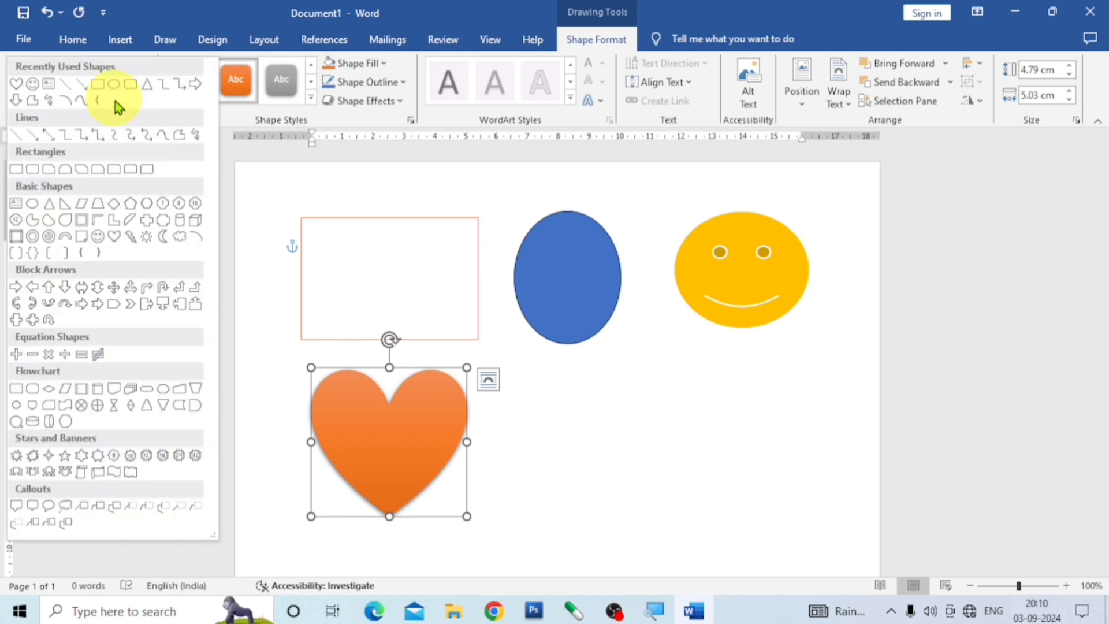
{"action": "left_click", "coordinate": [14, 289]}
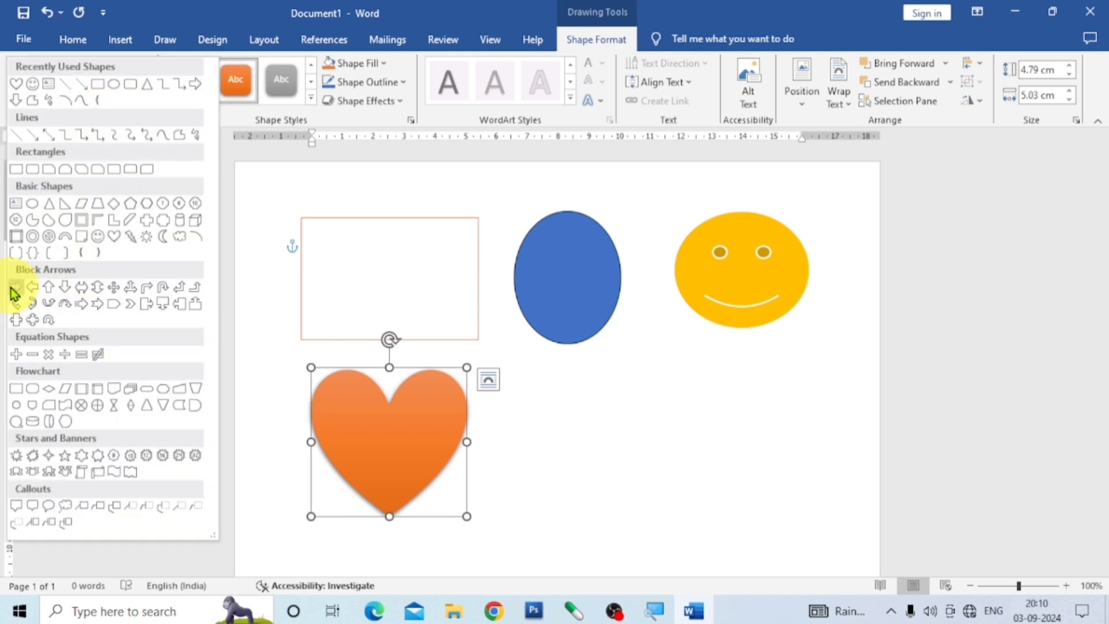
{"action": "left_click_drag", "start_coordinate": [512, 398], "coordinate": [670, 456]}
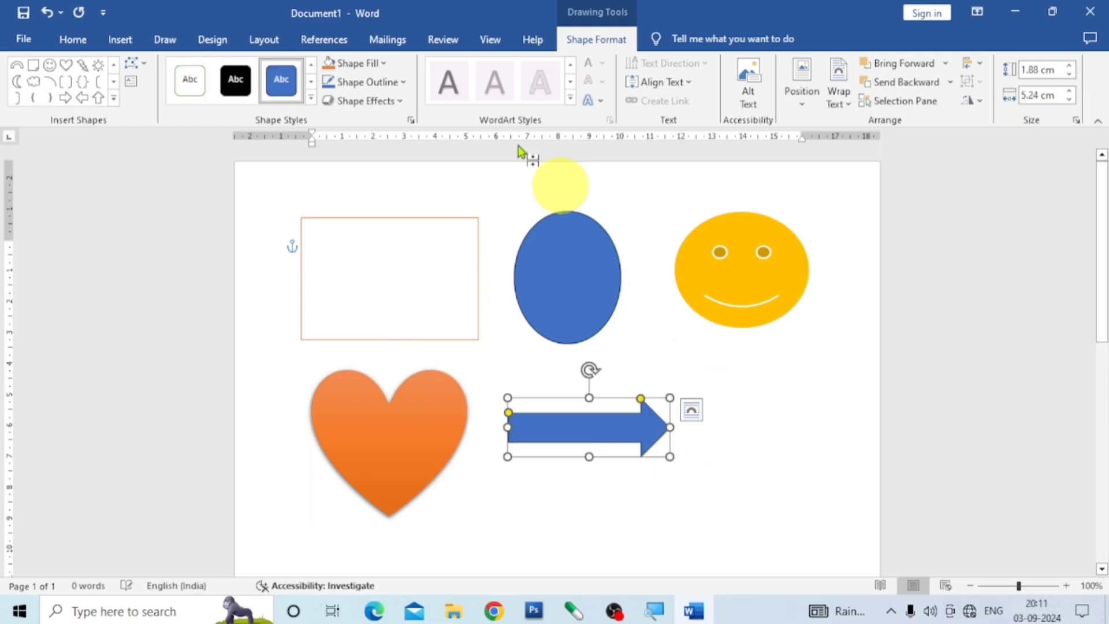
{"action": "left_click", "coordinate": [312, 97]}
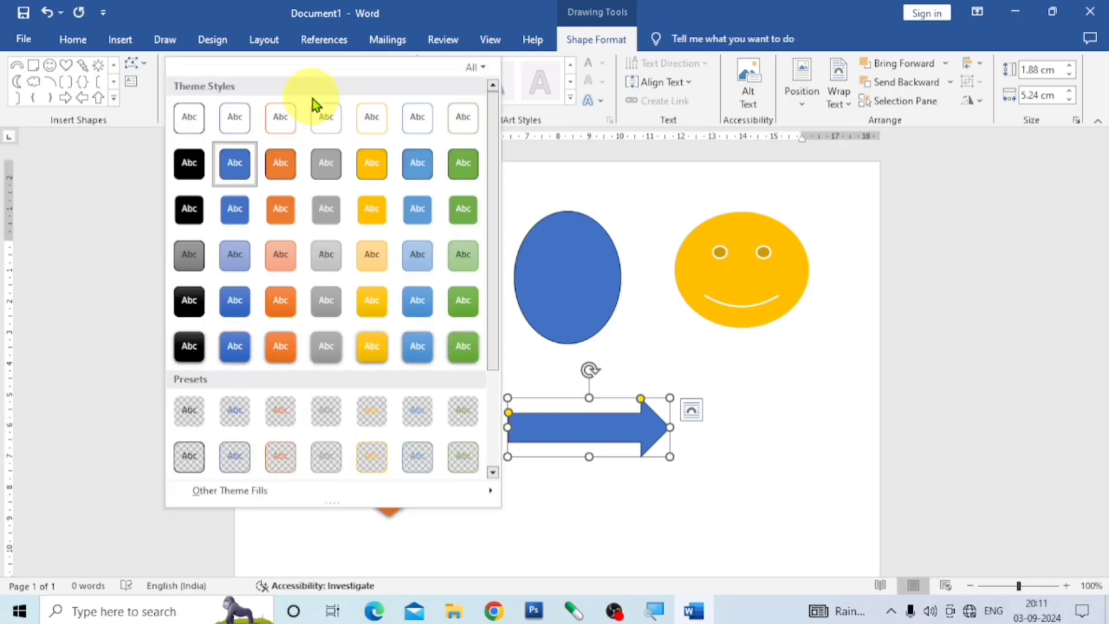
{"action": "left_click", "coordinate": [464, 297]}
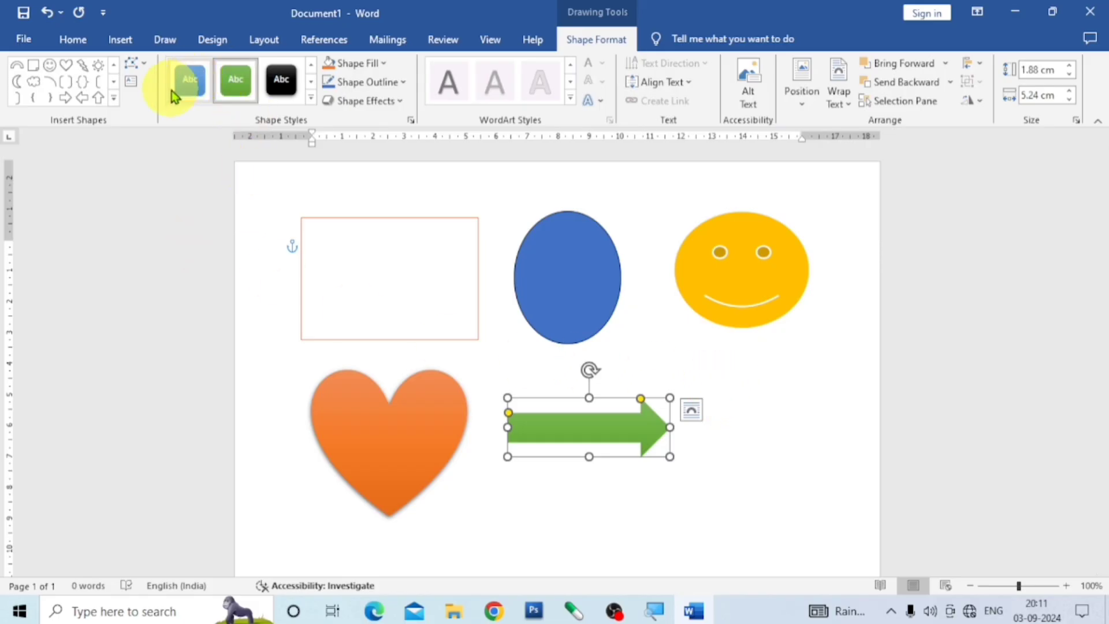
Draw a plus sign about 2.8 cm high and 3.8 cm wide right of the arrow and apply the light-outline, light blue fill theme style.
{"action": "left_click", "coordinate": [113, 99]}
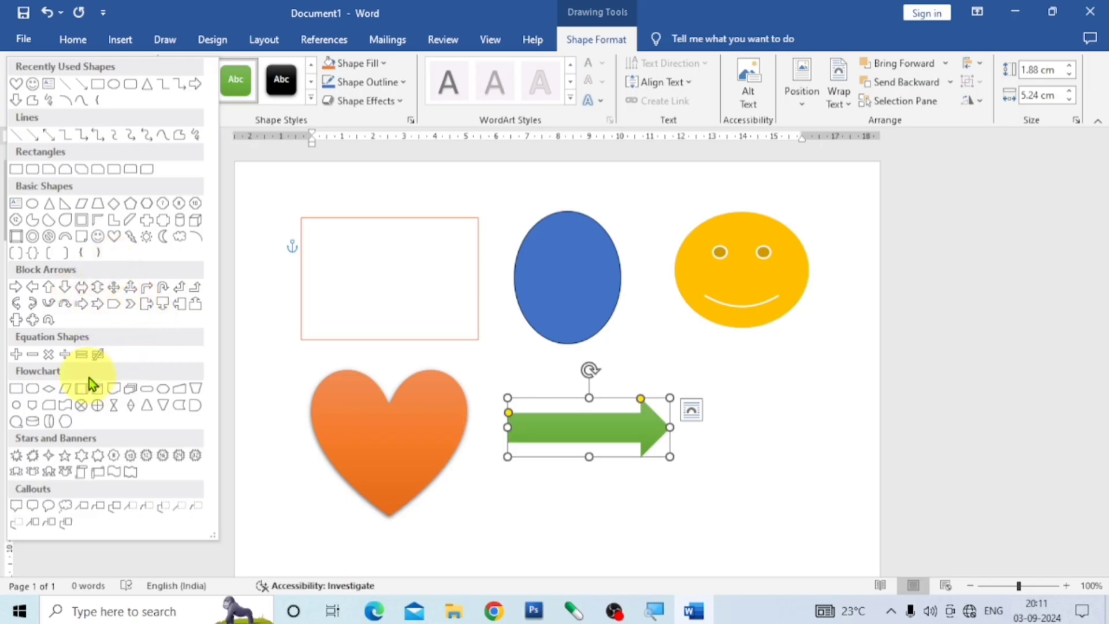
{"action": "left_click", "coordinate": [17, 360]}
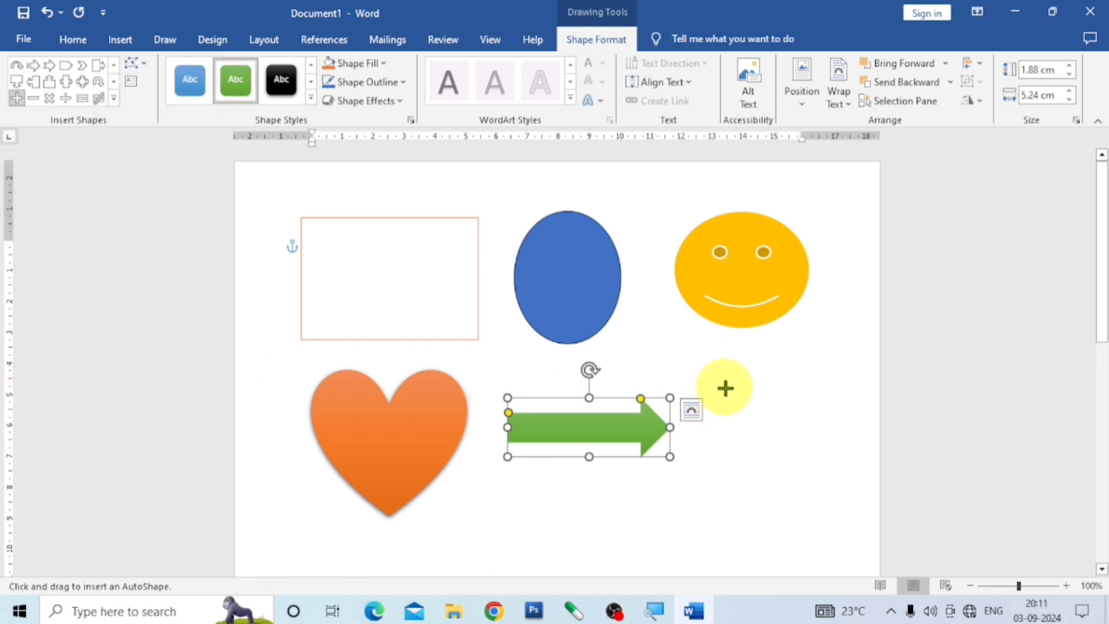
{"action": "left_click_drag", "start_coordinate": [735, 388], "coordinate": [842, 467]}
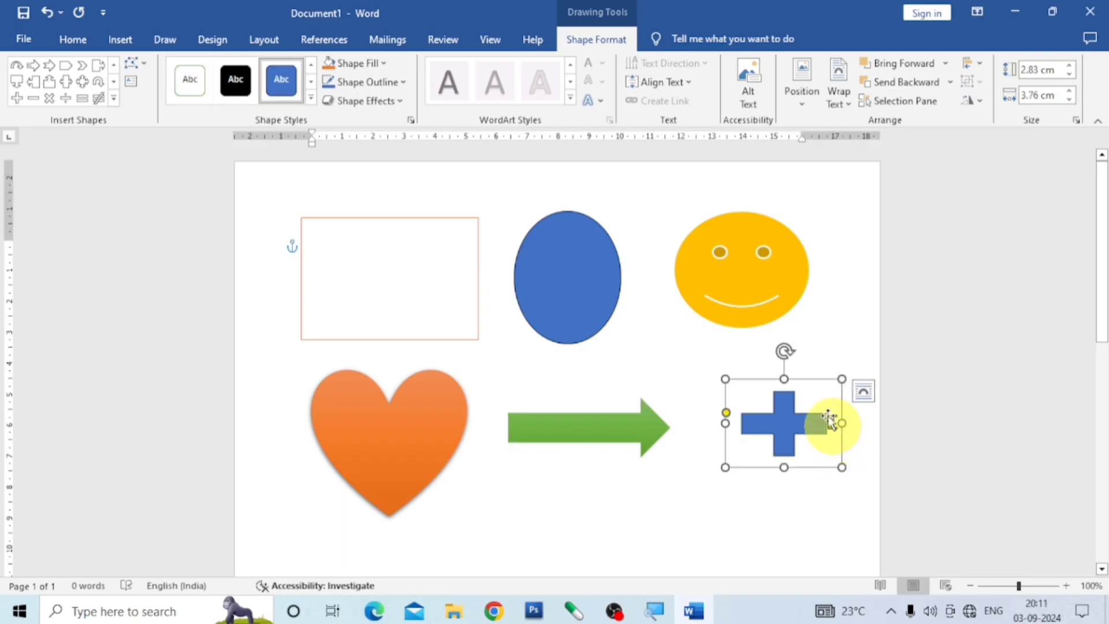
{"action": "left_click", "coordinate": [312, 95]}
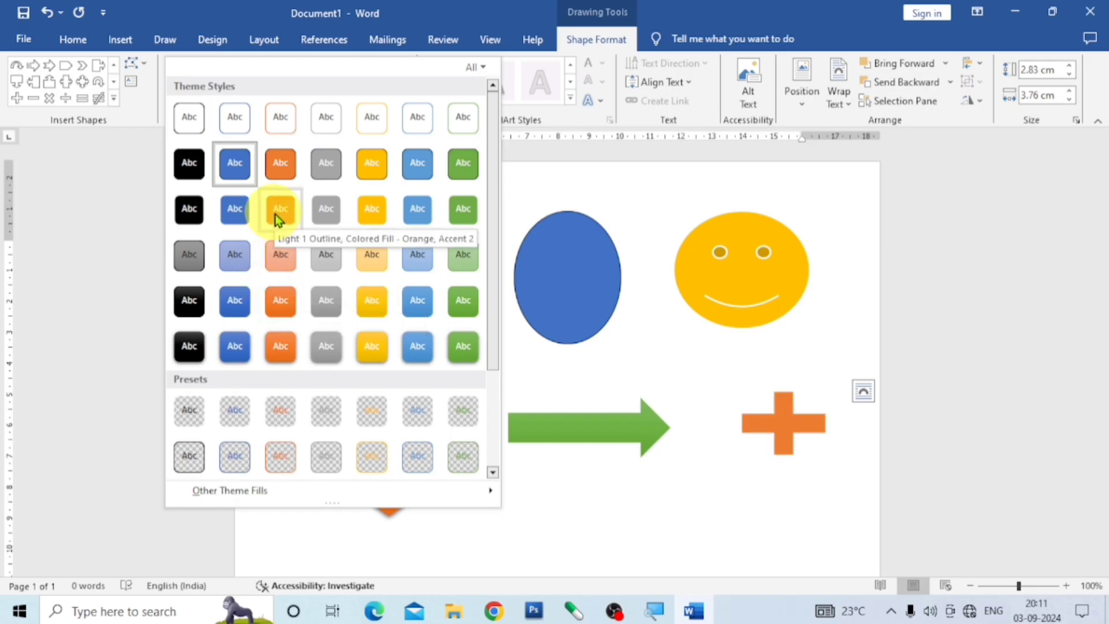
{"action": "left_click", "coordinate": [431, 210]}
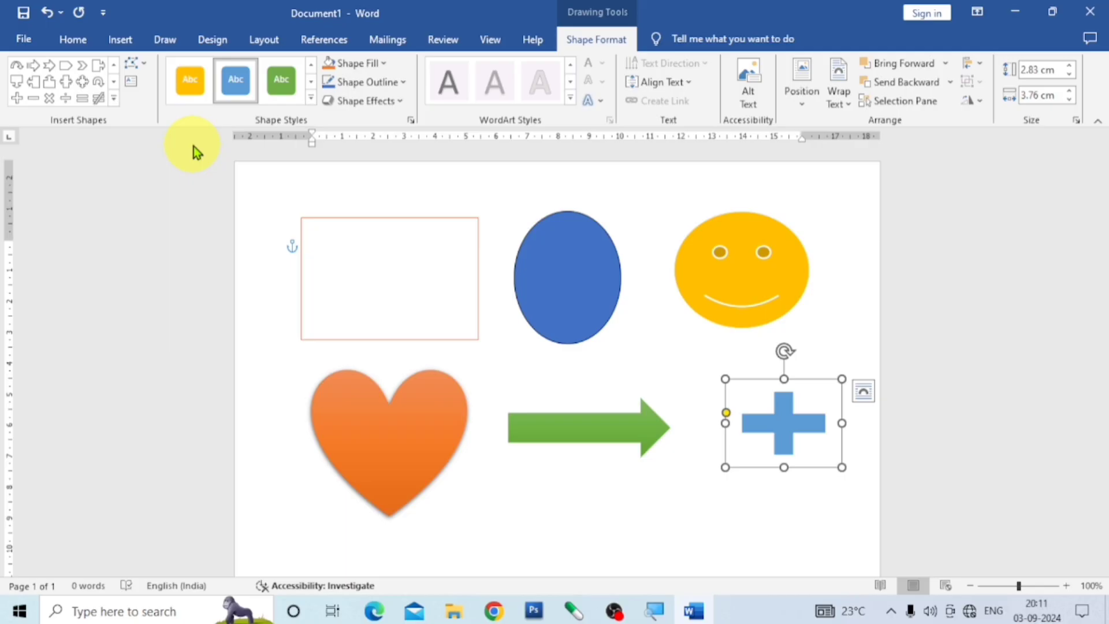
Draw a diamond about 4.3 cm high and 3.1 cm wide below the heart and apply the glossy orange shadowed theme style.
{"action": "left_click", "coordinate": [115, 100]}
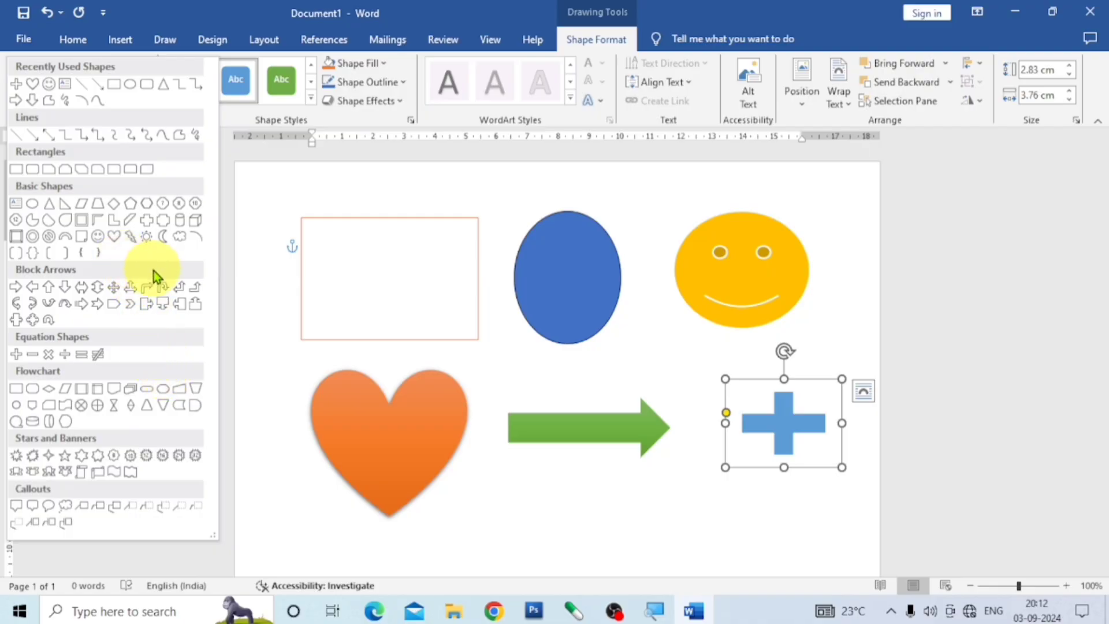
{"action": "left_click", "coordinate": [116, 205]}
{"action": "scroll", "coordinate": [622, 500], "scroll_direction": "down", "scroll_amount": 3}
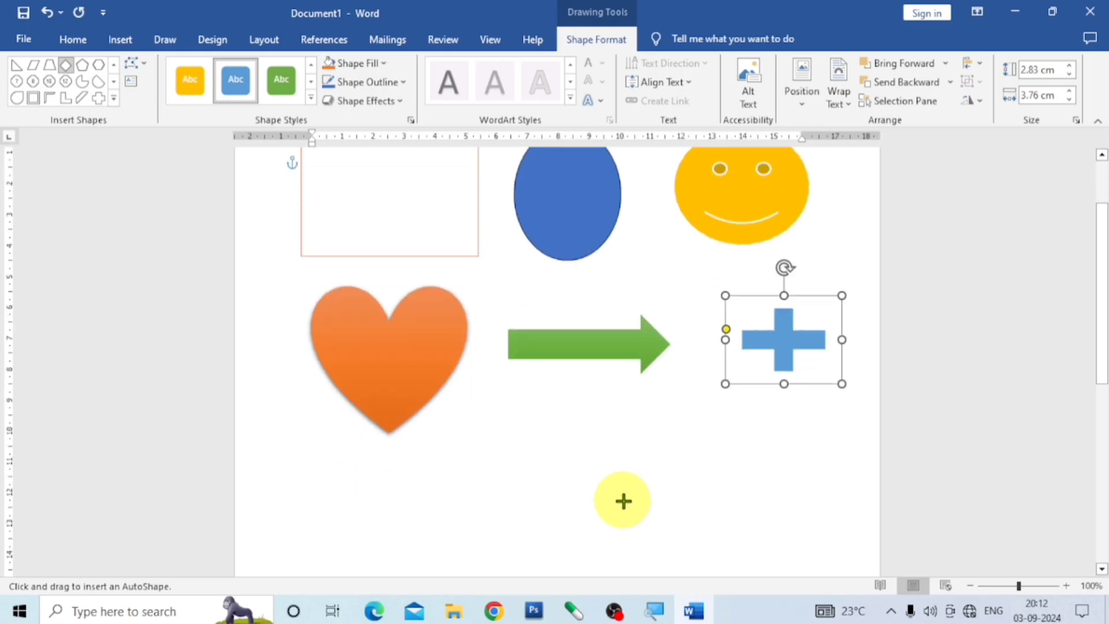
{"action": "left_click_drag", "start_coordinate": [318, 410], "coordinate": [415, 543]}
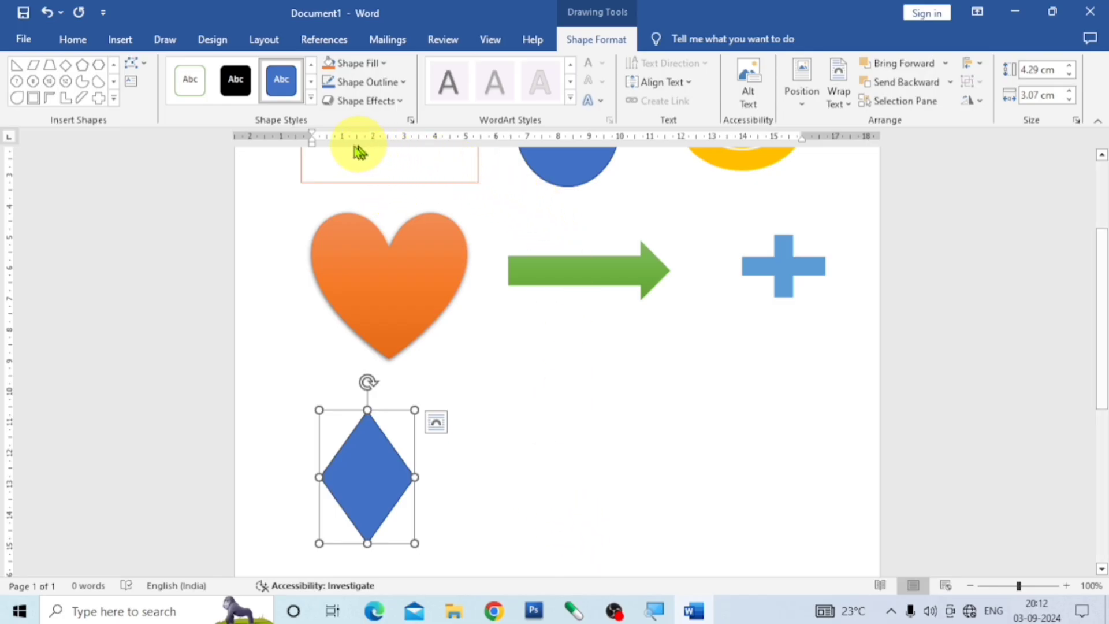
{"action": "left_click", "coordinate": [239, 86]}
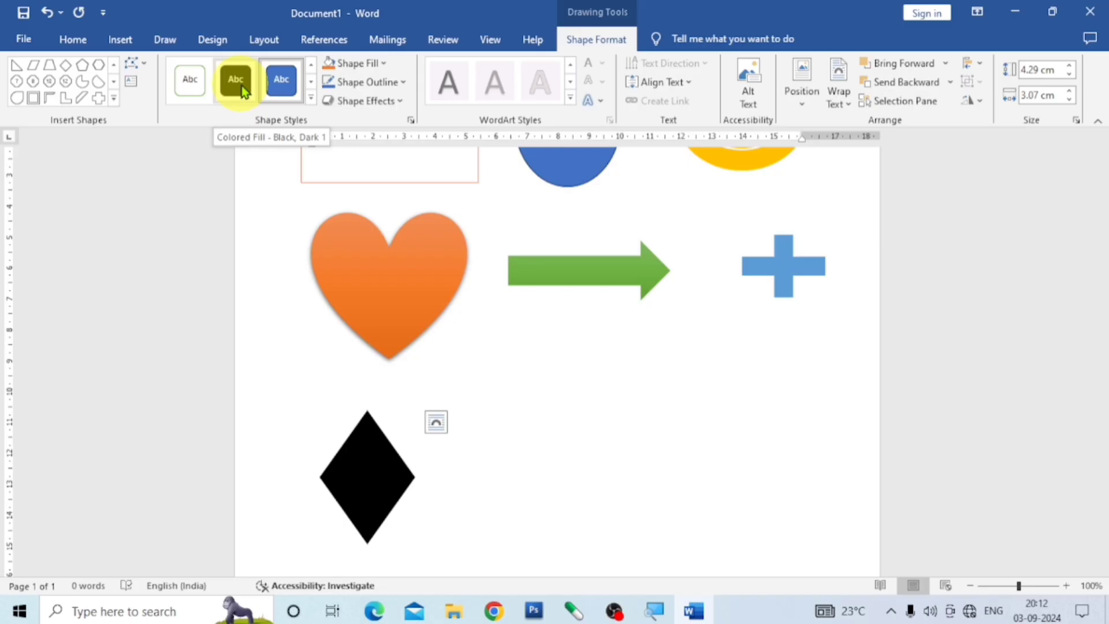
{"action": "left_click", "coordinate": [282, 80]}
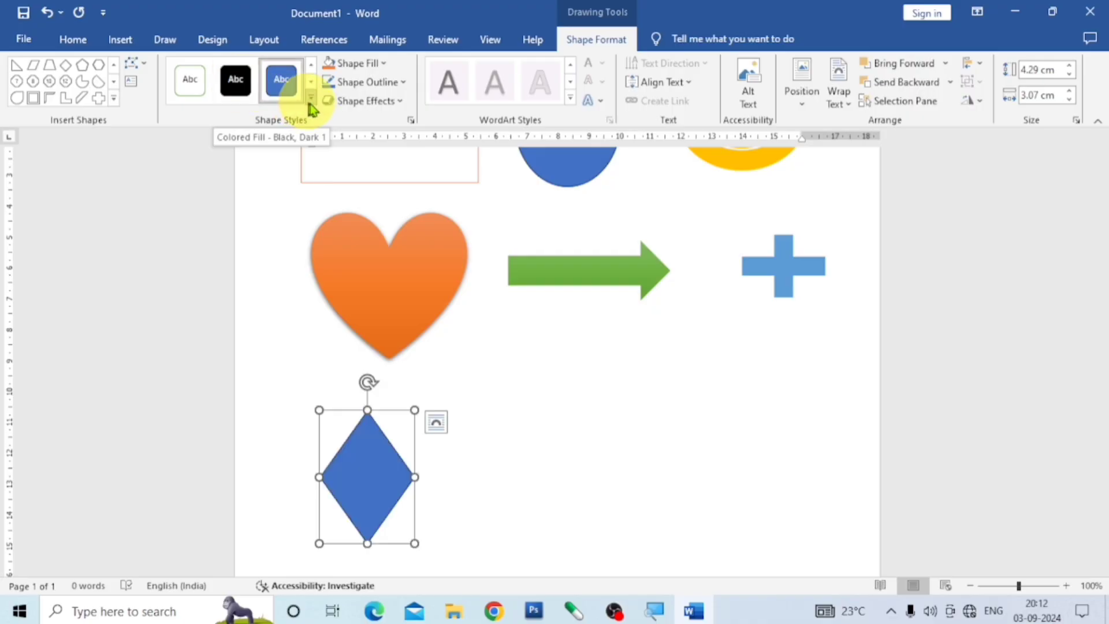
{"action": "left_click", "coordinate": [311, 99]}
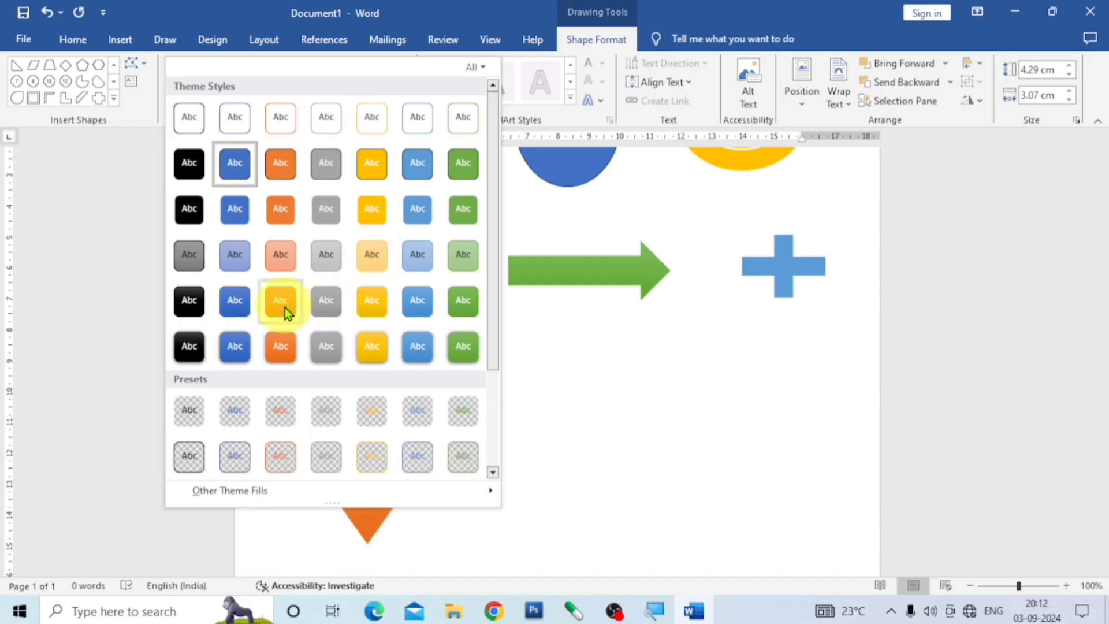
{"action": "left_click", "coordinate": [281, 349]}
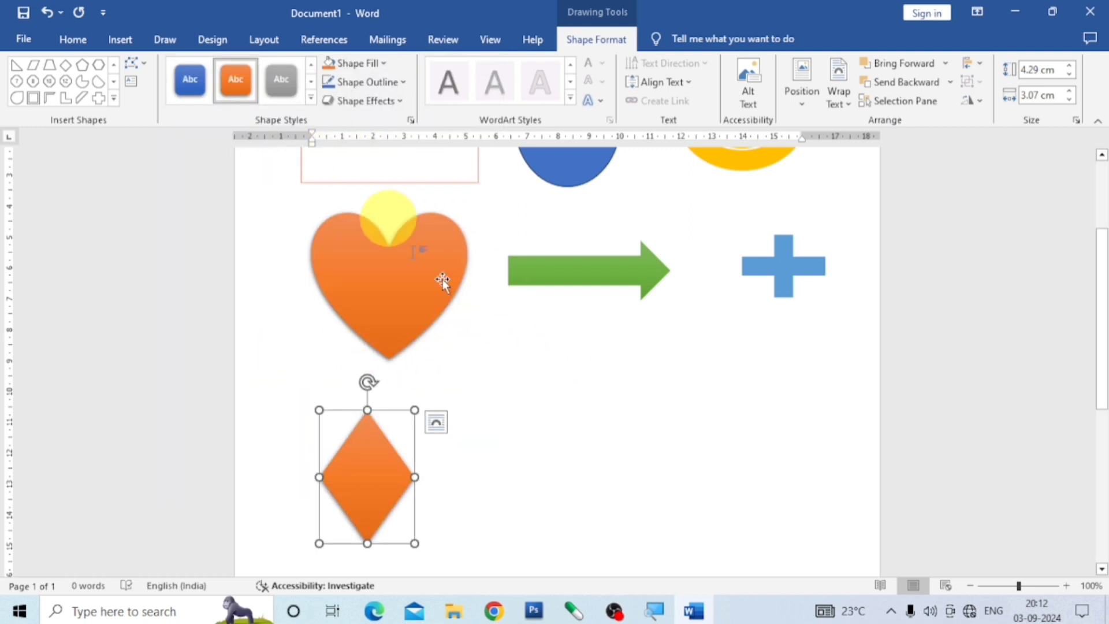
Place a 32-point star about 5.2 cm high and 6.1 cm wide just right of the diamond and apply the Colored Outline gold theme style.
{"action": "left_click", "coordinate": [115, 99]}
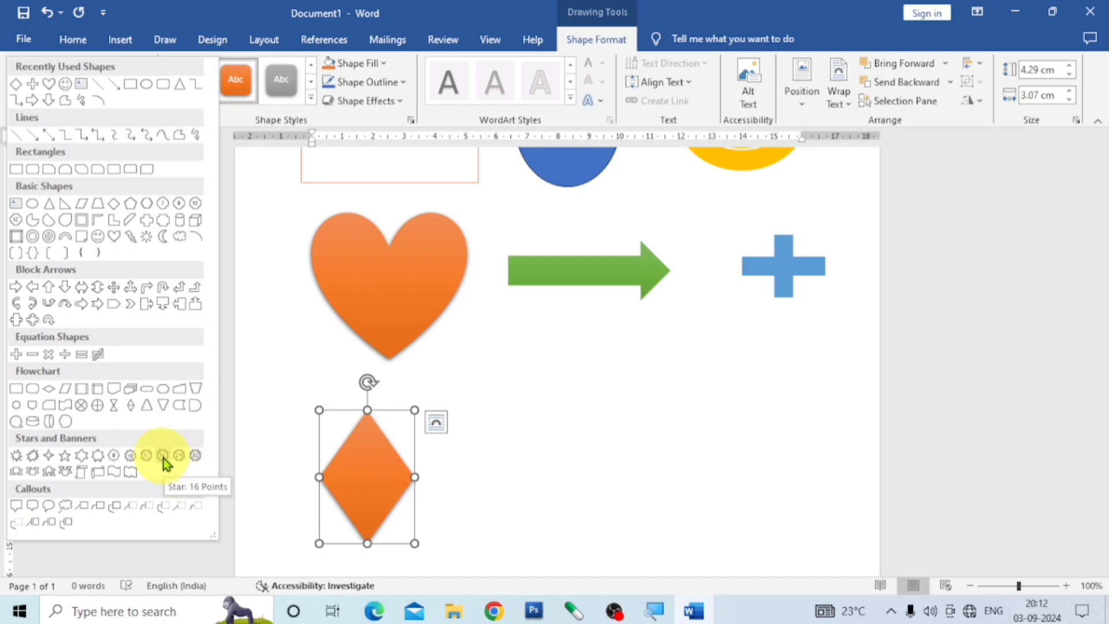
{"action": "left_click", "coordinate": [196, 455]}
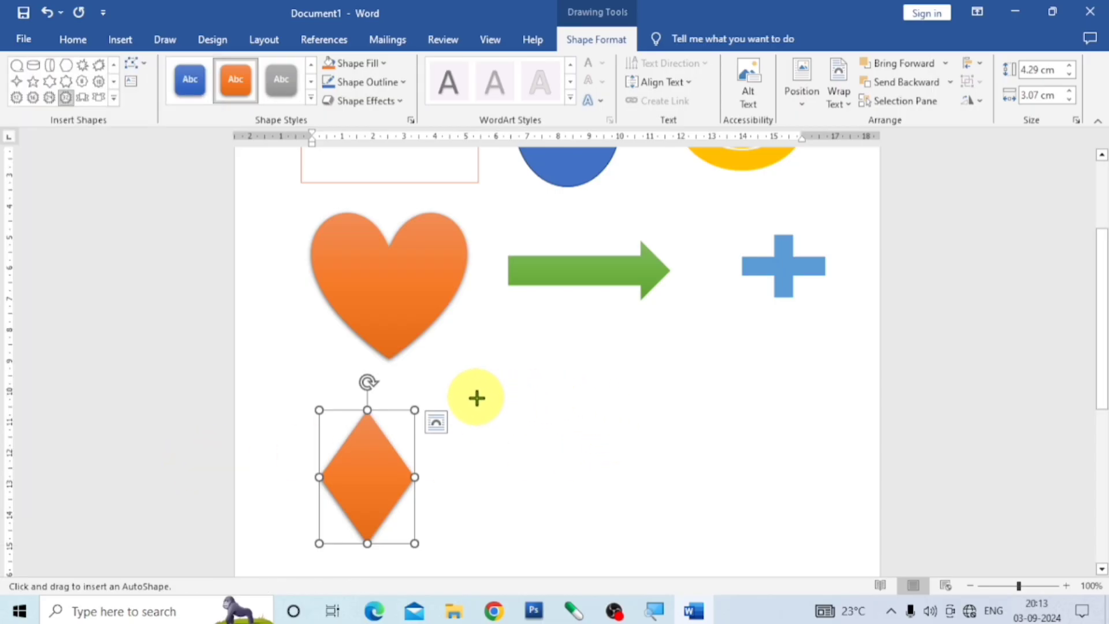
{"action": "mouse_move", "coordinate": [471, 393]}
{"action": "left_mouse_down"}
{"action": "mouse_move", "coordinate": [503, 440]}
{"action": "mouse_move", "coordinate": [658, 550]}
{"action": "left_mouse_up"}
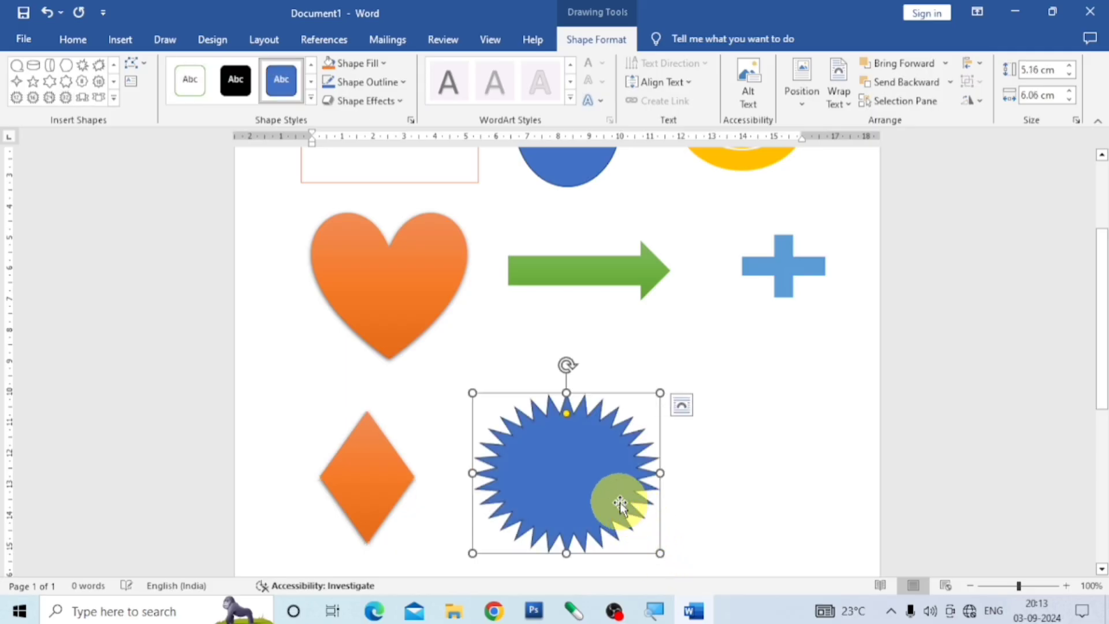
{"action": "left_click_drag", "start_coordinate": [617, 508], "coordinate": [598, 497]}
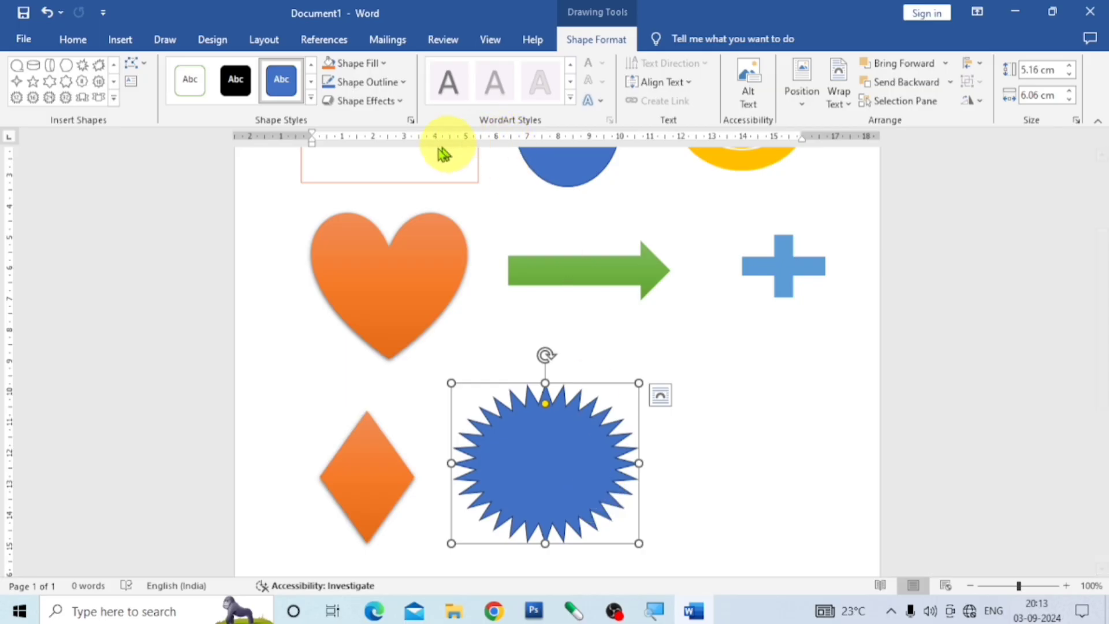
{"action": "left_click", "coordinate": [310, 102]}
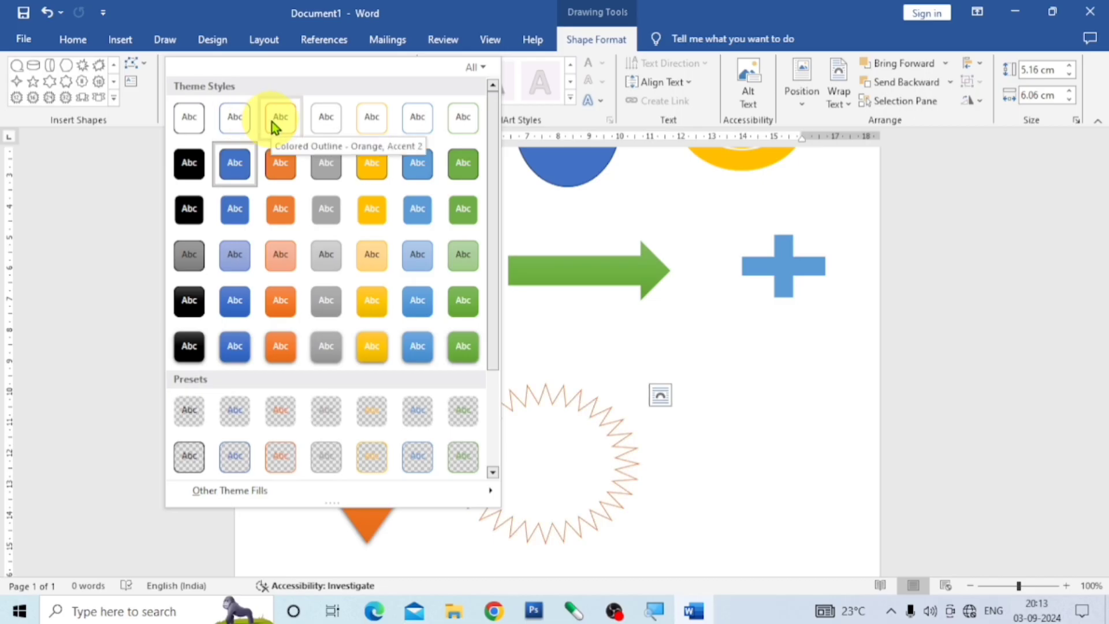
{"action": "left_click", "coordinate": [361, 123]}
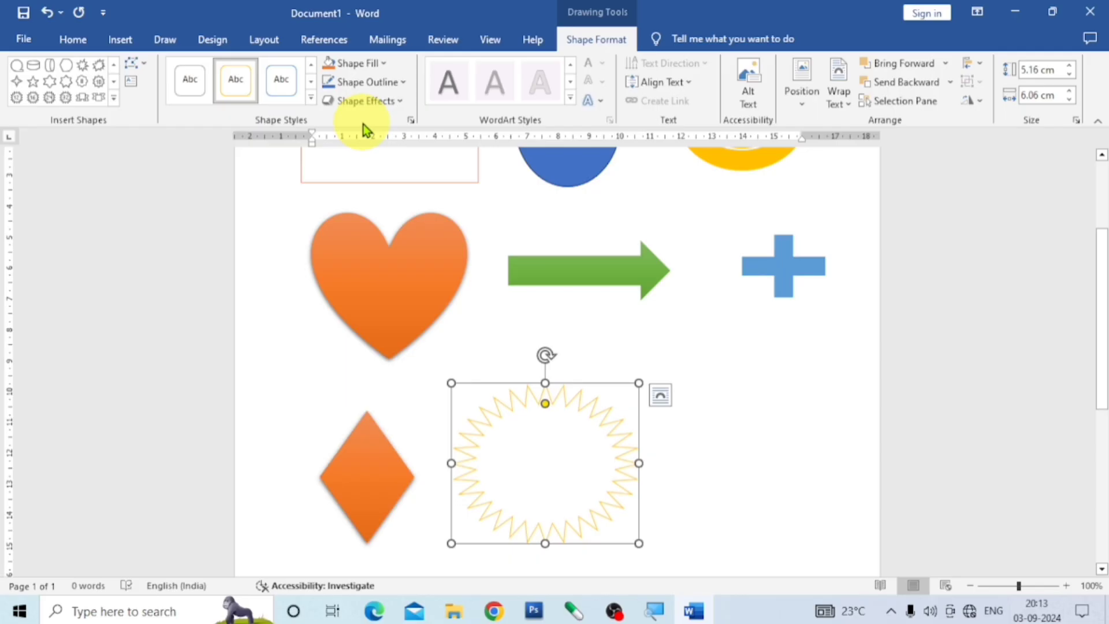
Place a ribbon banner about 2.7 cm high and 6.2 cm wide right of the star and apply the Colored Outline blue theme style.
{"action": "left_click", "coordinate": [116, 100]}
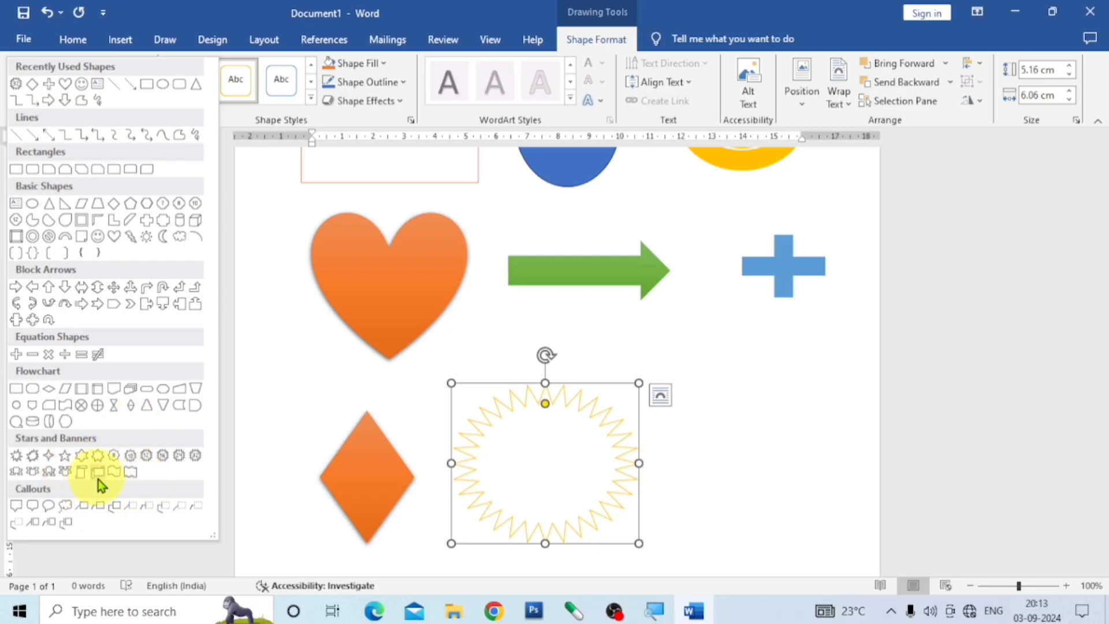
{"action": "left_click", "coordinate": [14, 473]}
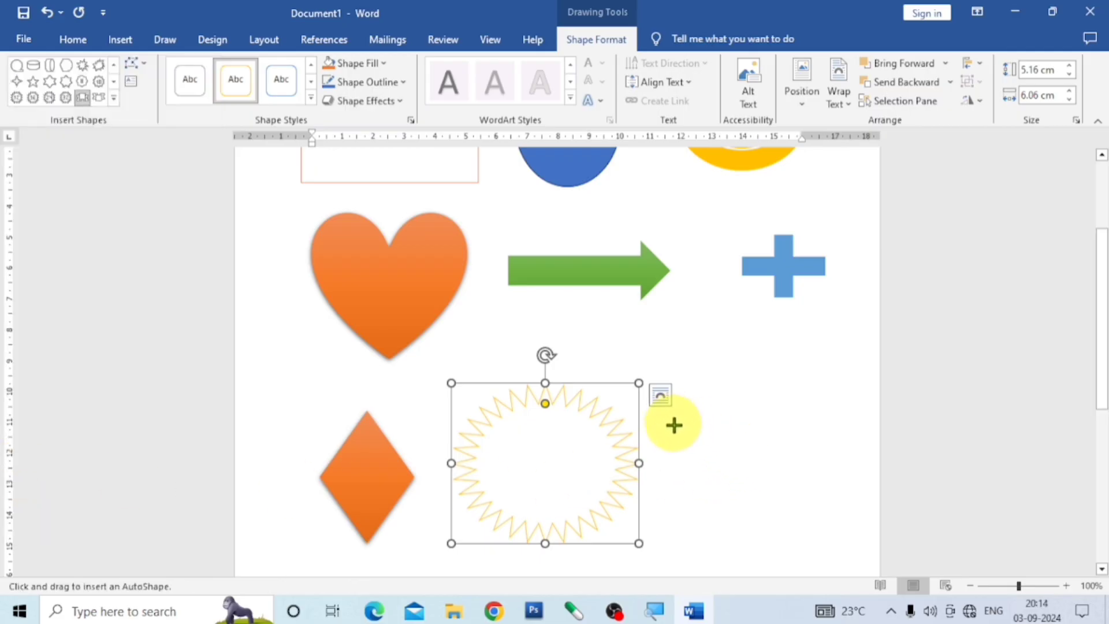
{"action": "left_click_drag", "start_coordinate": [675, 424], "coordinate": [865, 504]}
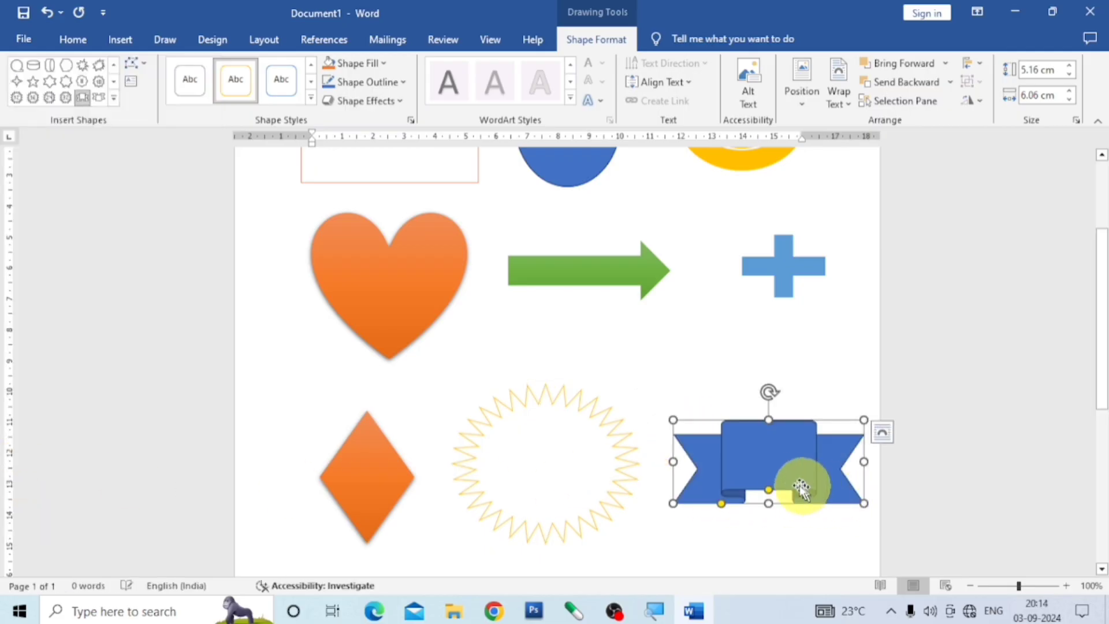
{"action": "left_click_drag", "start_coordinate": [788, 483], "coordinate": [777, 483]}
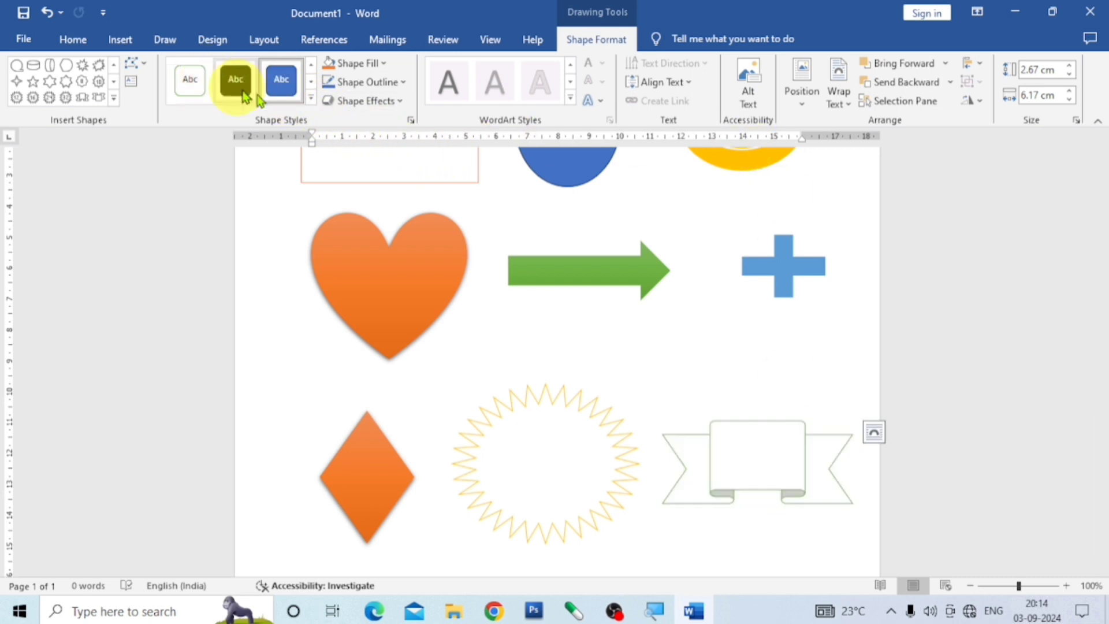
{"action": "left_click", "coordinate": [312, 100]}
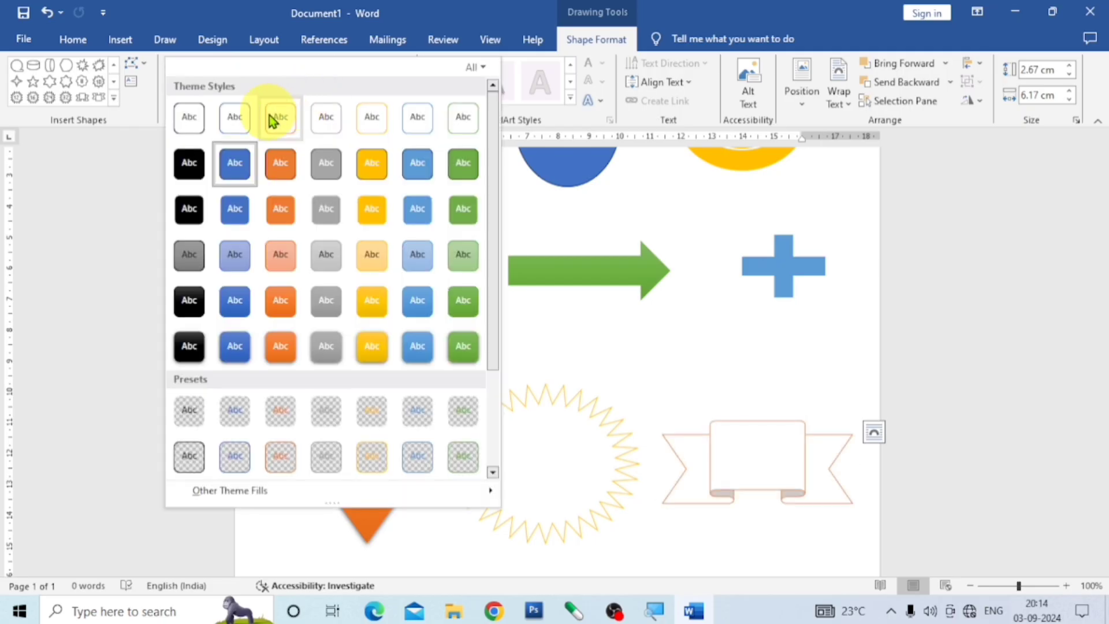
{"action": "left_click", "coordinate": [238, 126]}
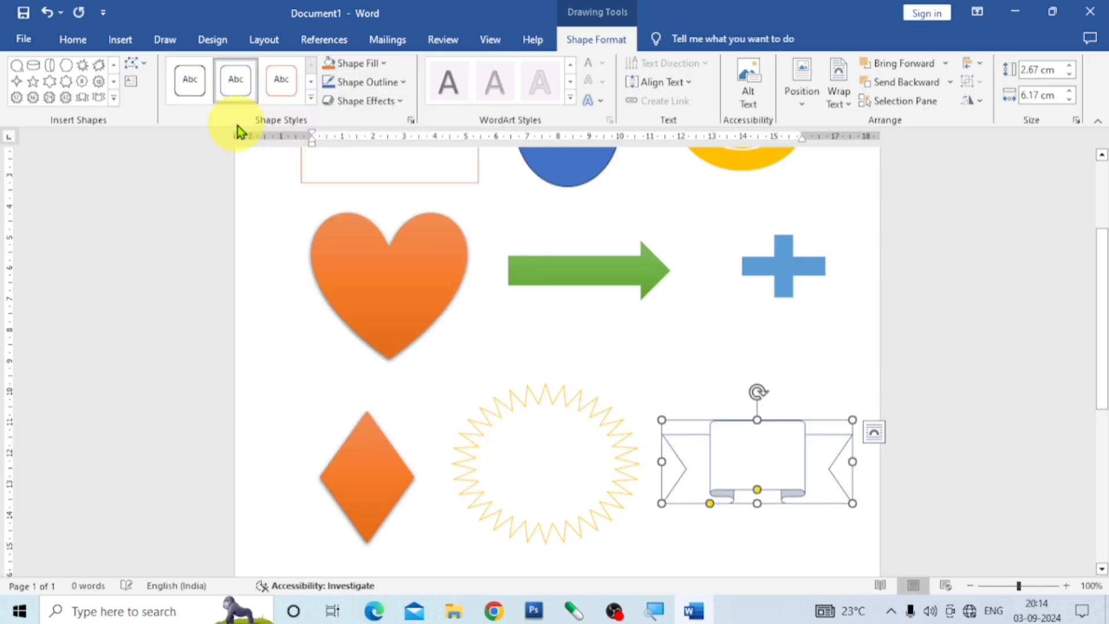
Move the ribbon banner slightly up and to the right on the page.
{"action": "left_click", "coordinate": [665, 551]}
{"action": "scroll", "coordinate": [693, 466], "scroll_direction": "down", "scroll_amount": 3}
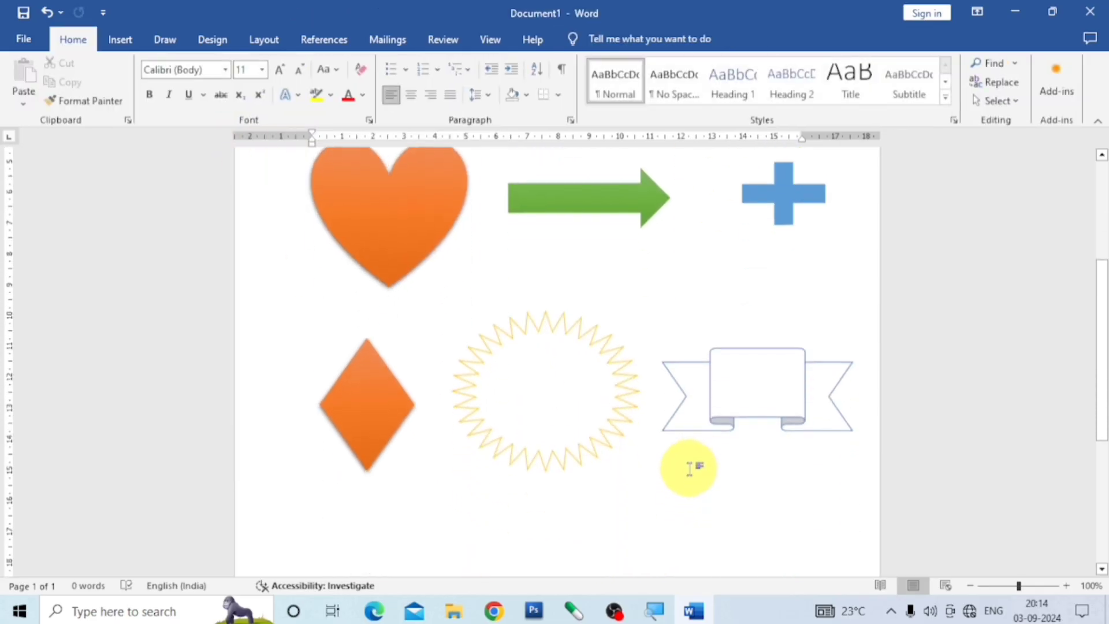
{"action": "left_click_drag", "start_coordinate": [753, 405], "coordinate": [756, 366]}
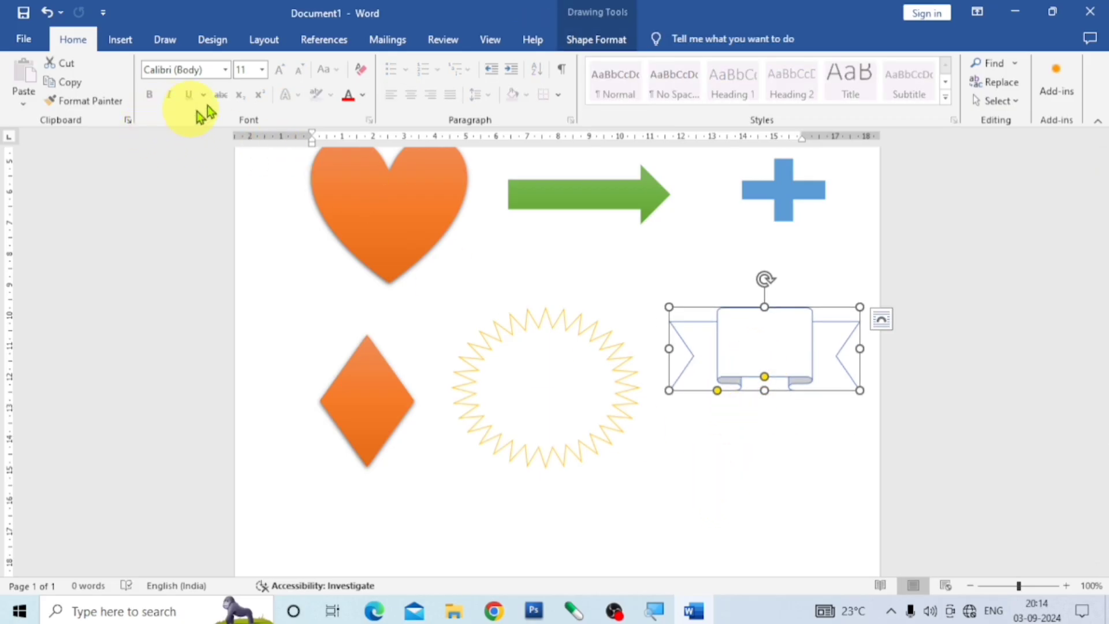
Open the full shape selection to insert another shape.
{"action": "left_click", "coordinate": [614, 16]}
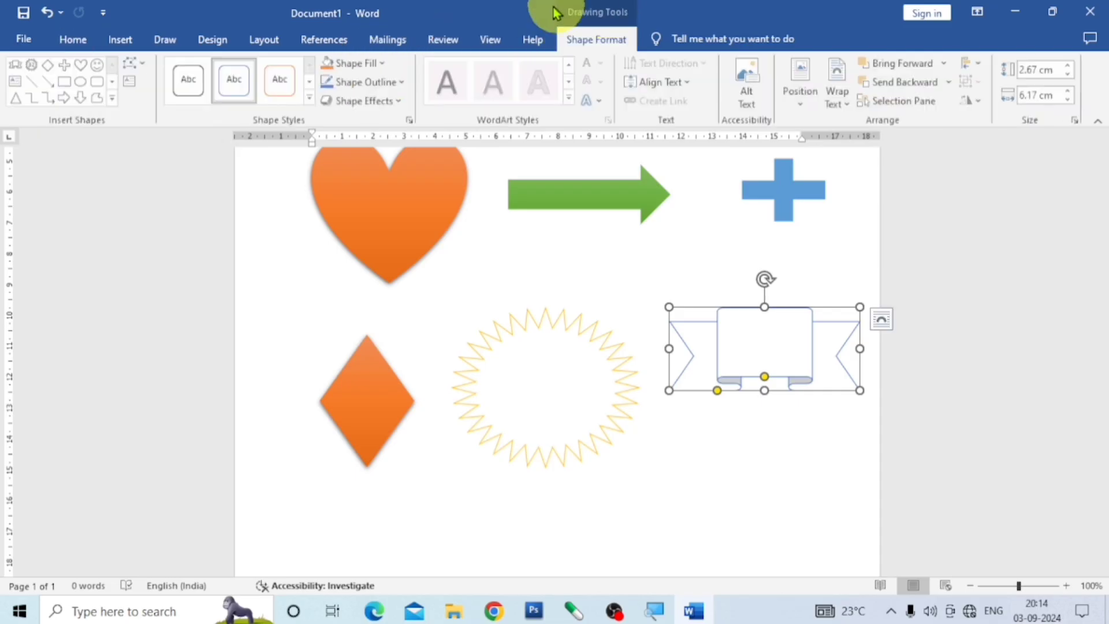
{"action": "left_click", "coordinate": [113, 98]}
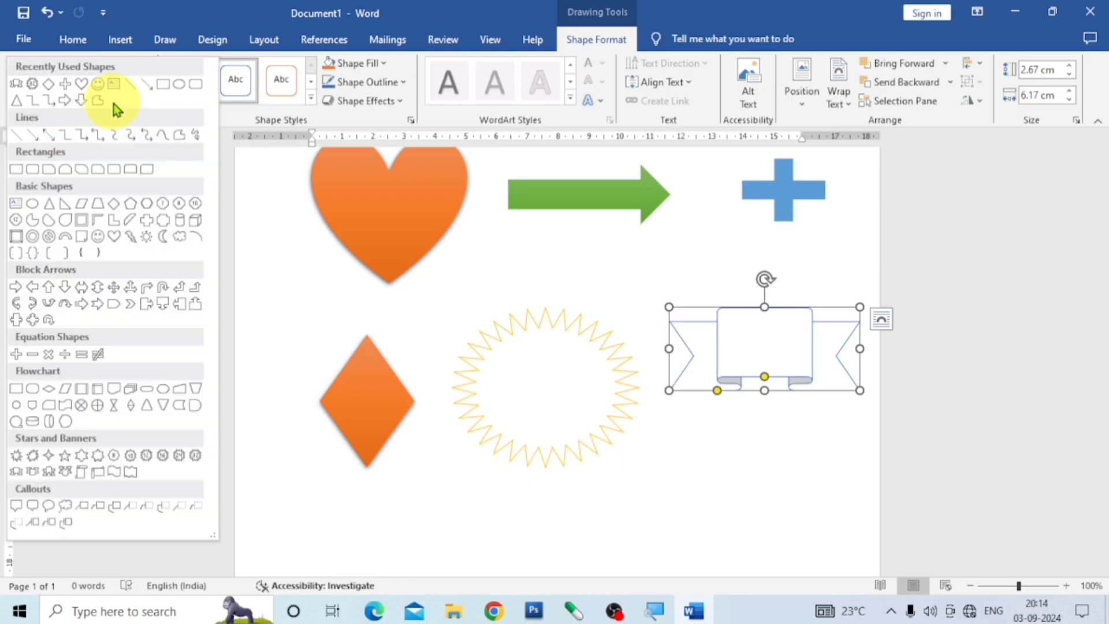